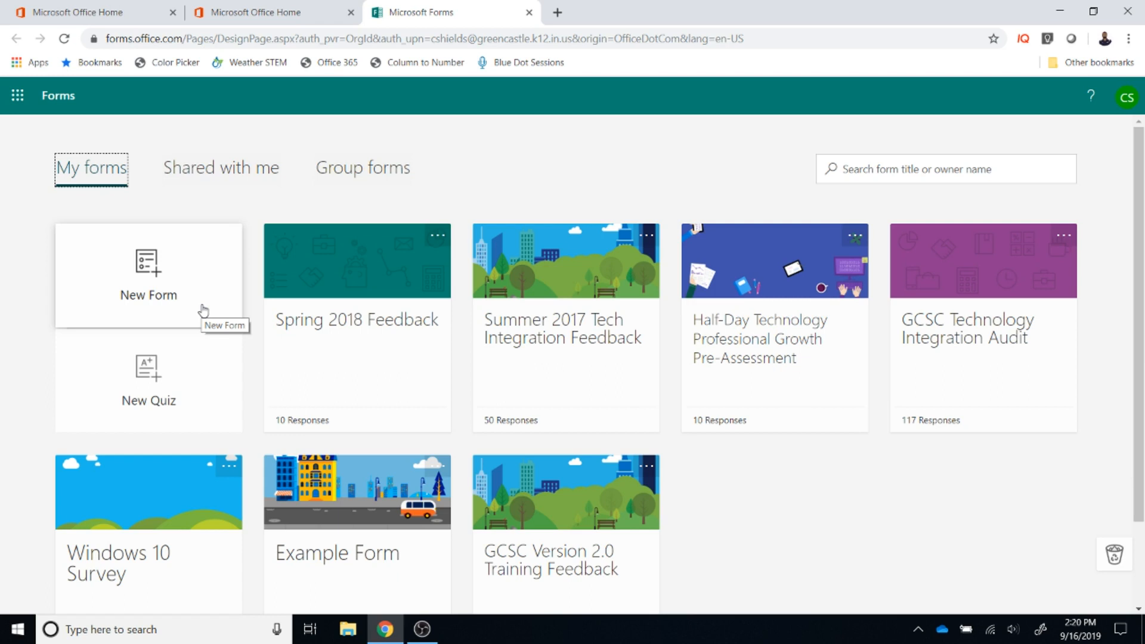
# - Create a new blank form and open its settings for respondents, responses and notifications
pyautogui.click(203, 310)
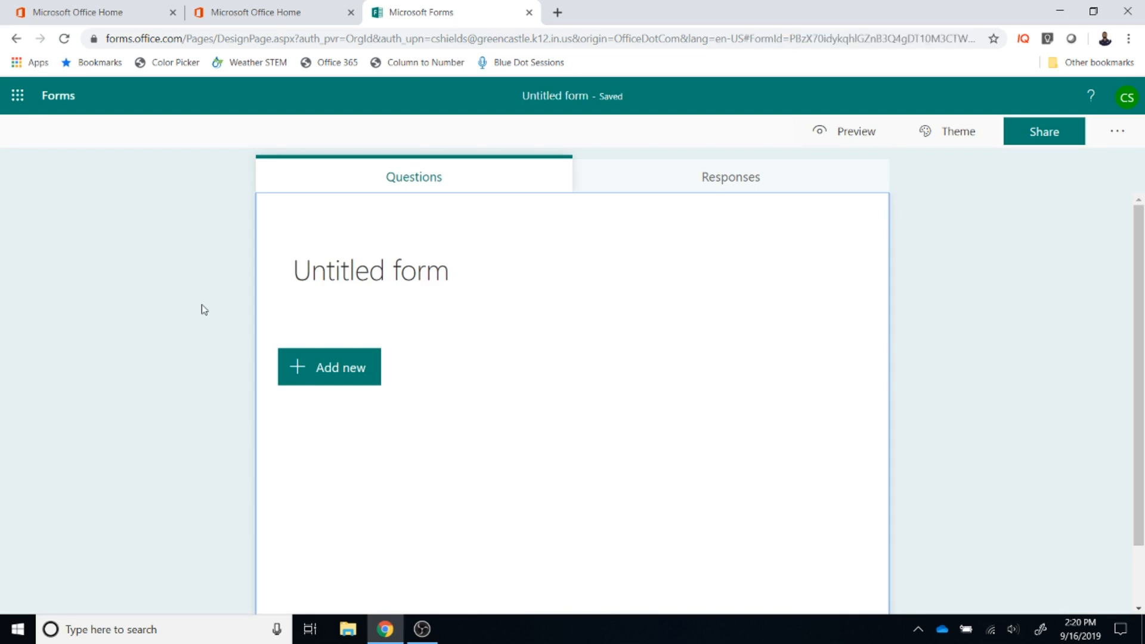
pyautogui.click(1127, 136)
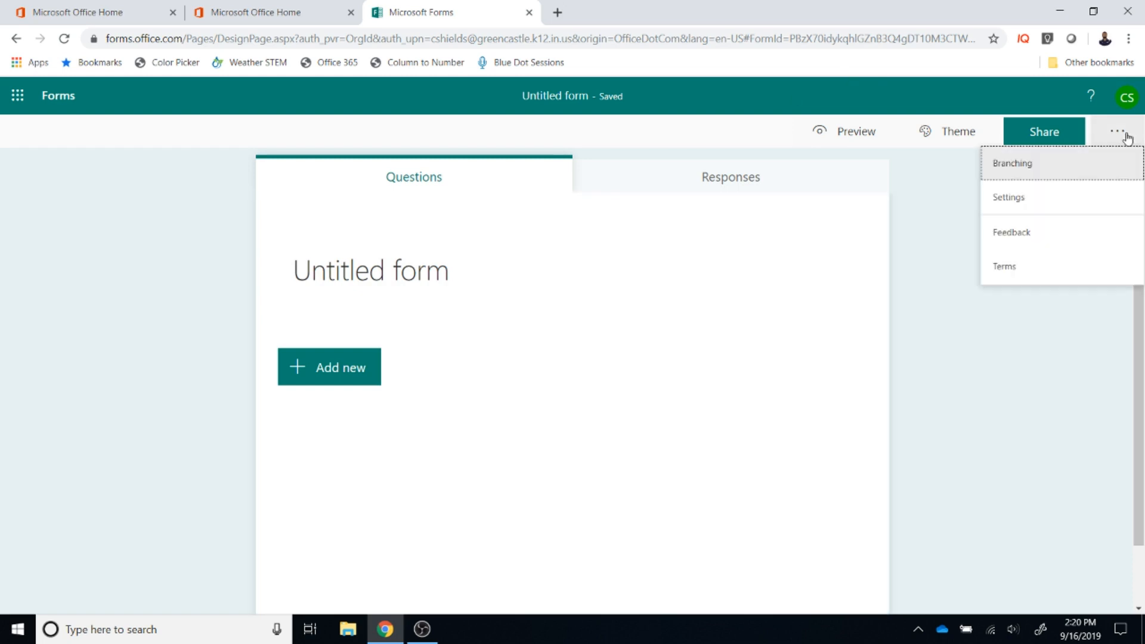
pyautogui.click(1104, 194)
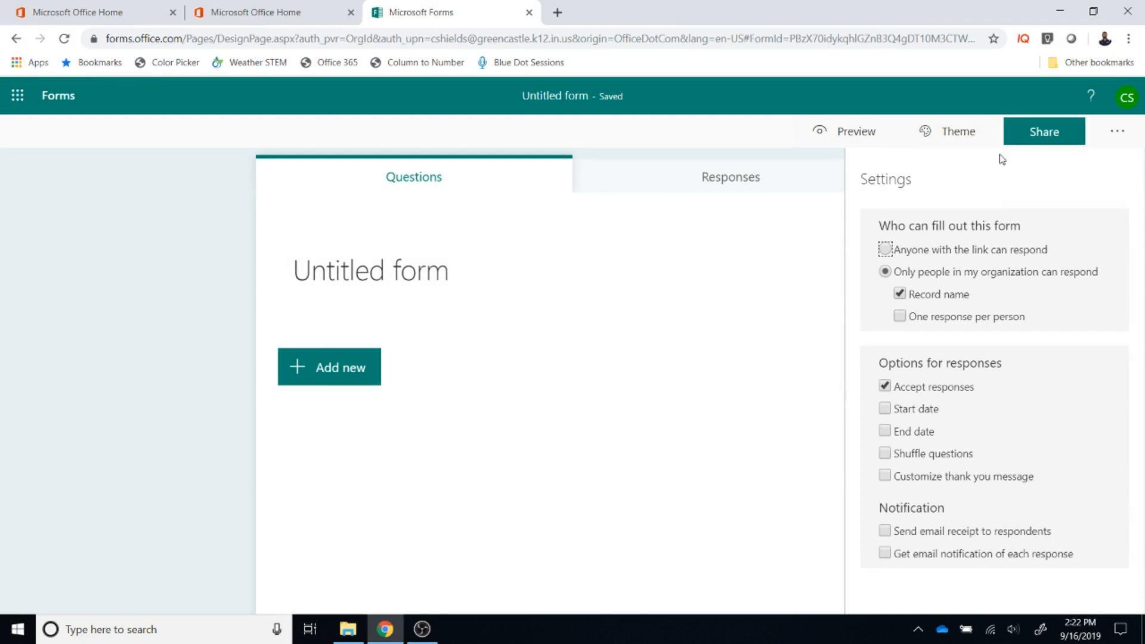
# - Apply the snowboarder theme to the form and title it "Example for Video"
pyautogui.click(952, 140)
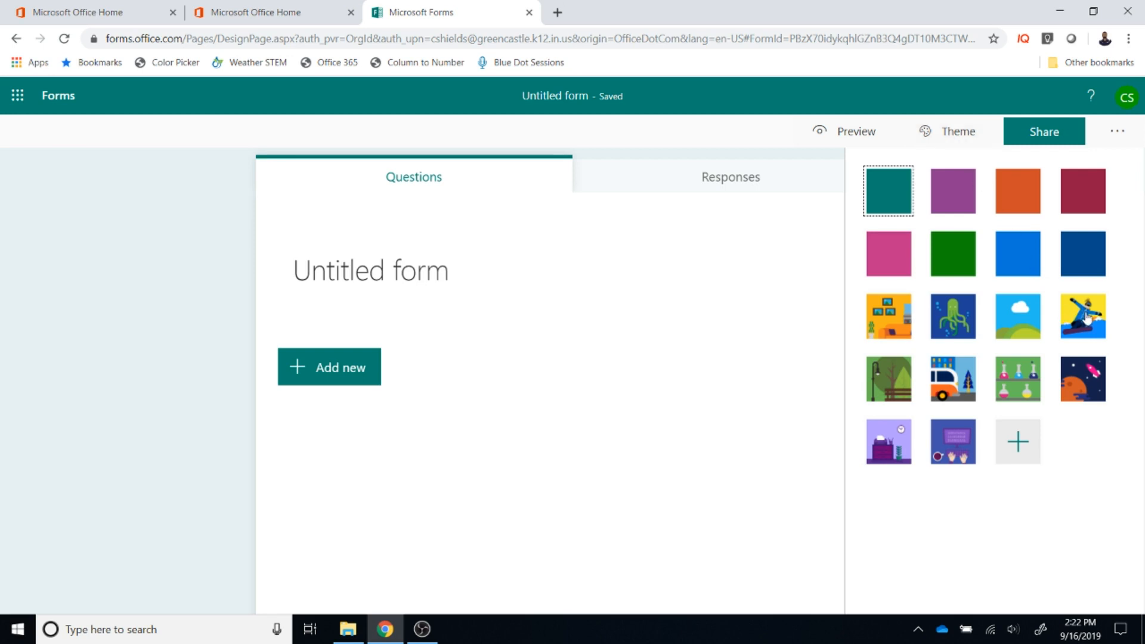
pyautogui.click(1085, 317)
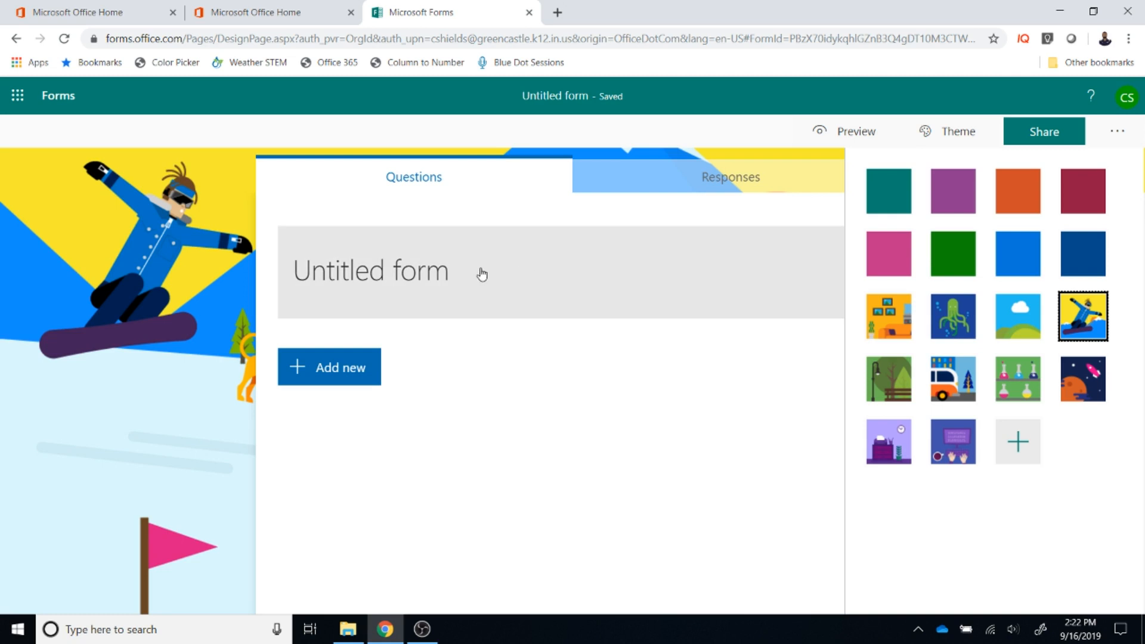
pyautogui.click(463, 274)
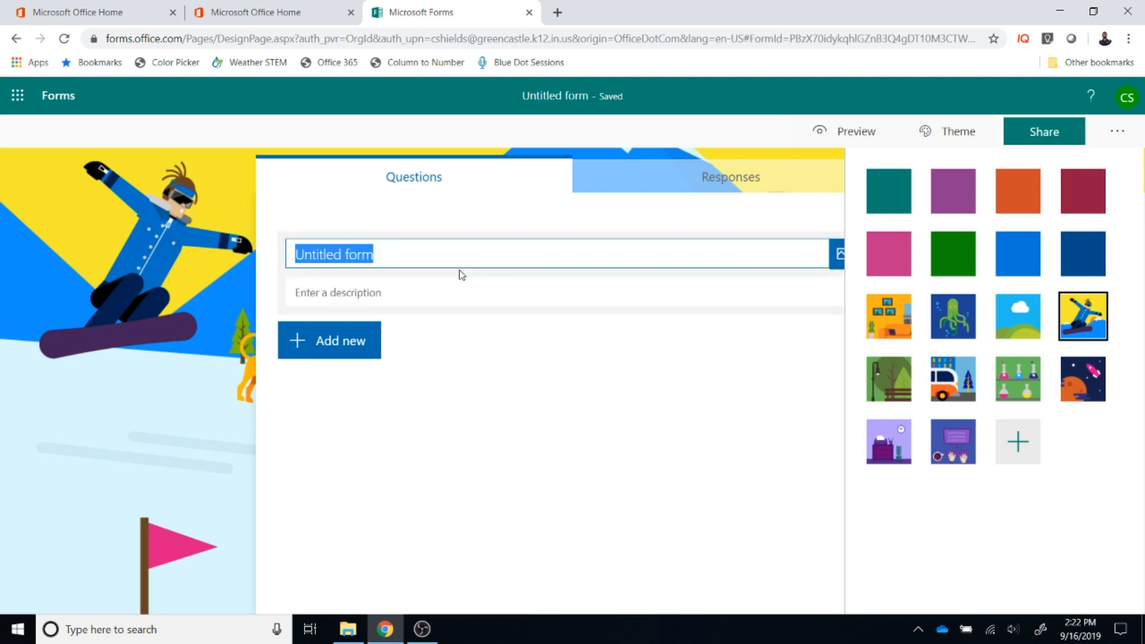
pyautogui.write('Example for ')
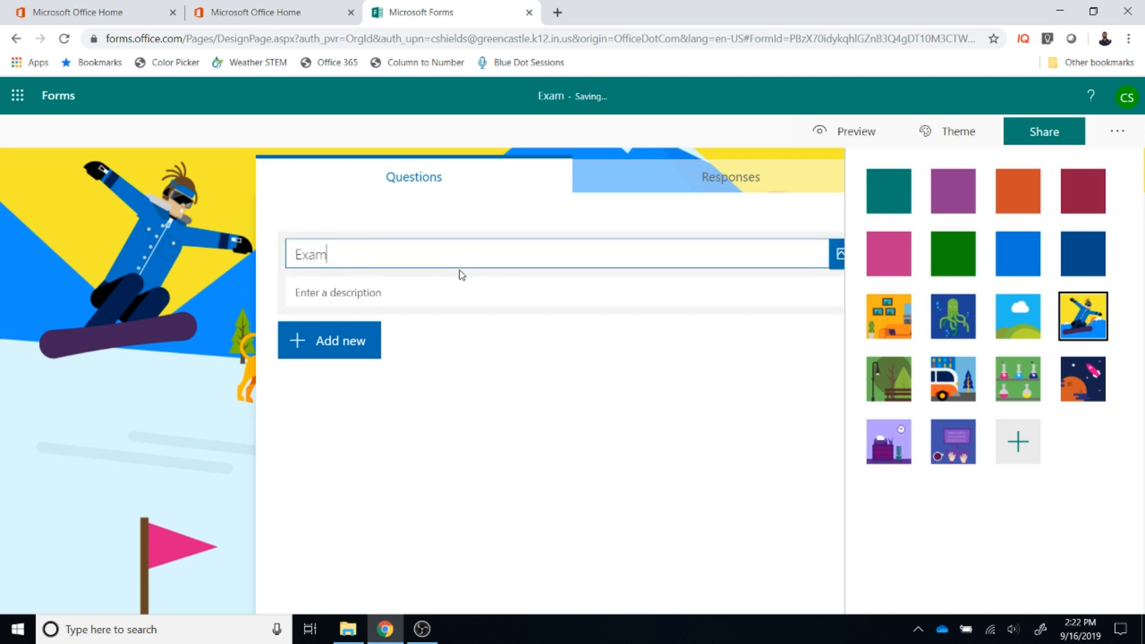
pyautogui.write('Video')
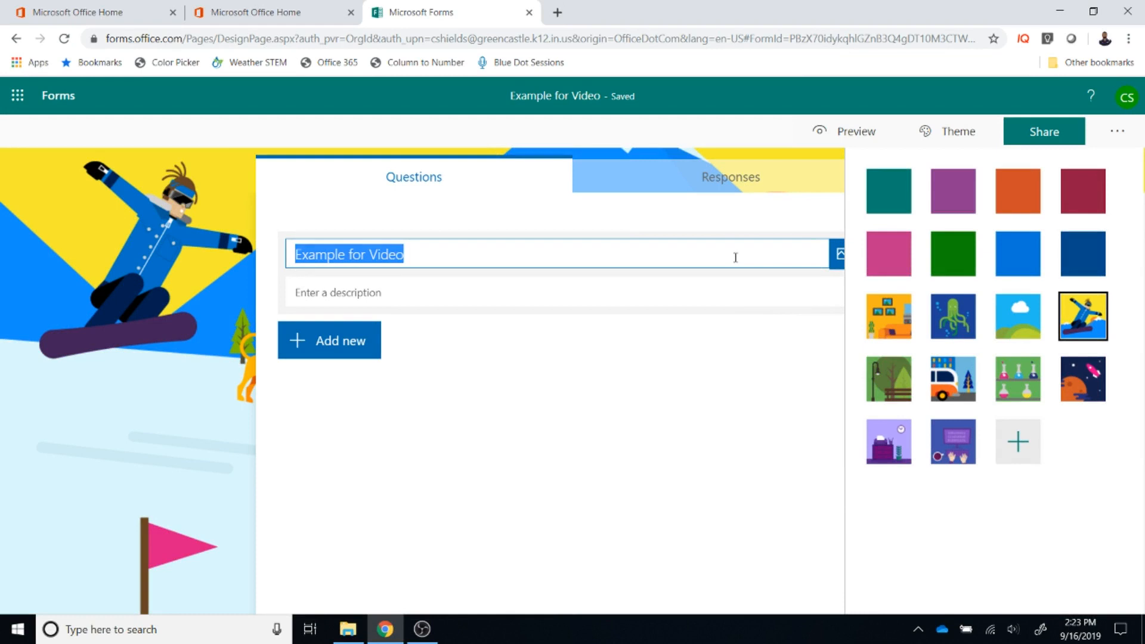
pyautogui.click(635, 335)
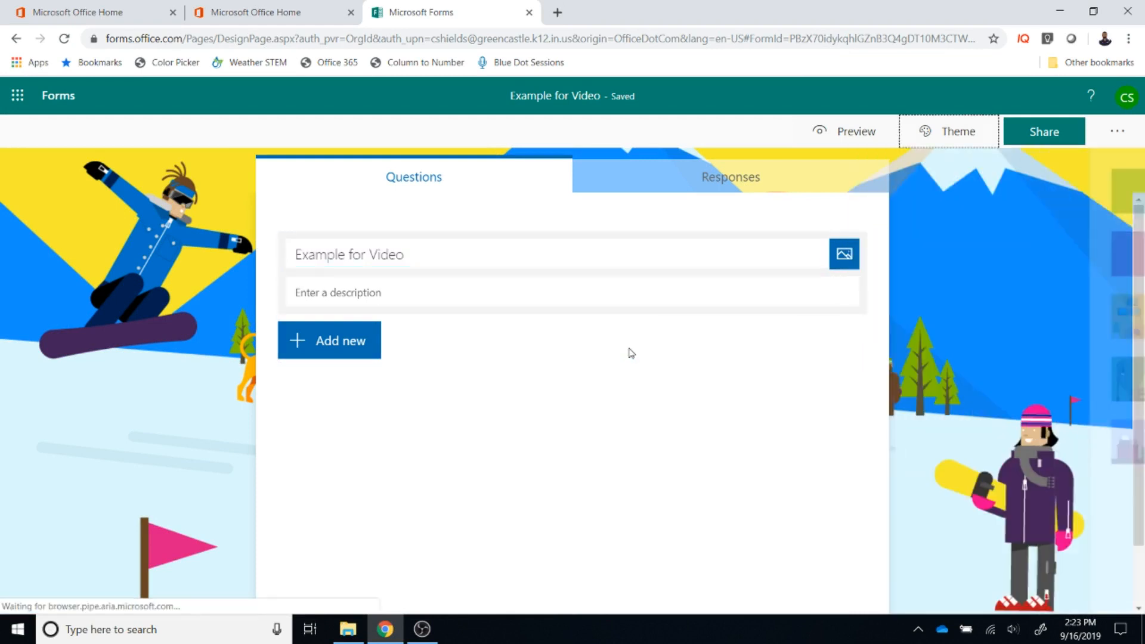
# - View the available question types and the media choices for the question "Which meal will you be providing?"
pyautogui.click(373, 355)
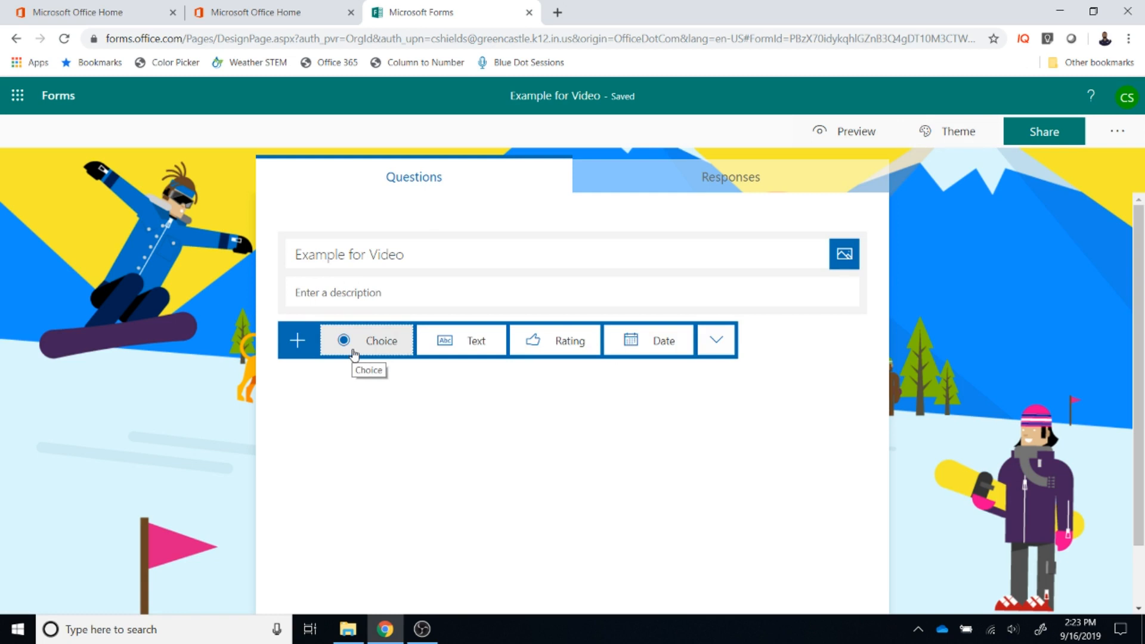
pyautogui.click(724, 355)
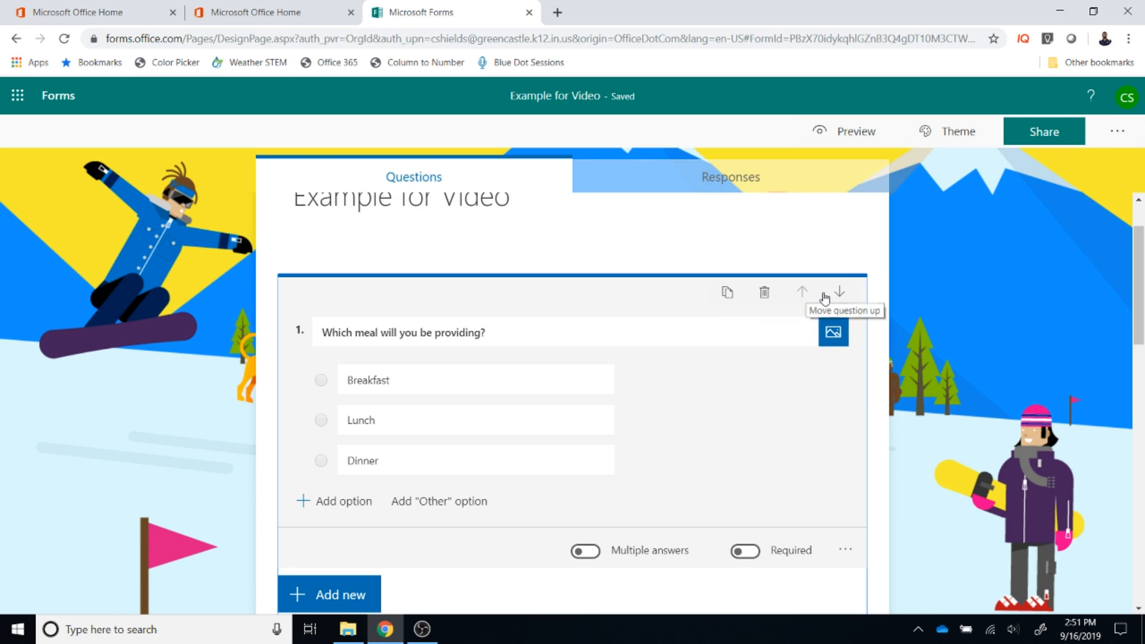
pyautogui.click(834, 333)
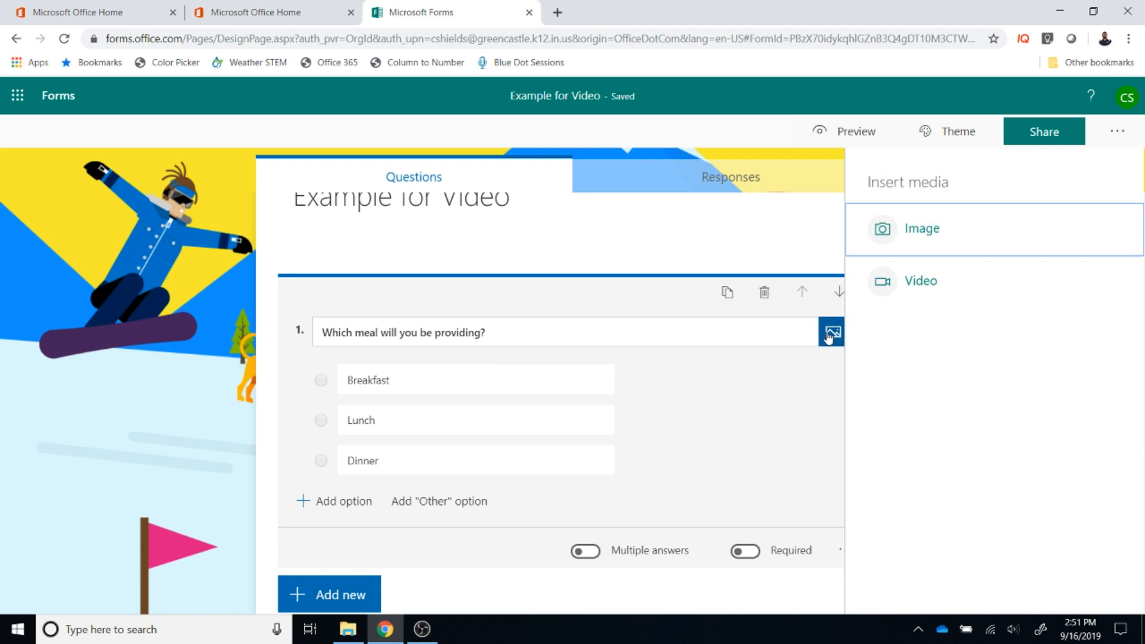
pyautogui.click(817, 375)
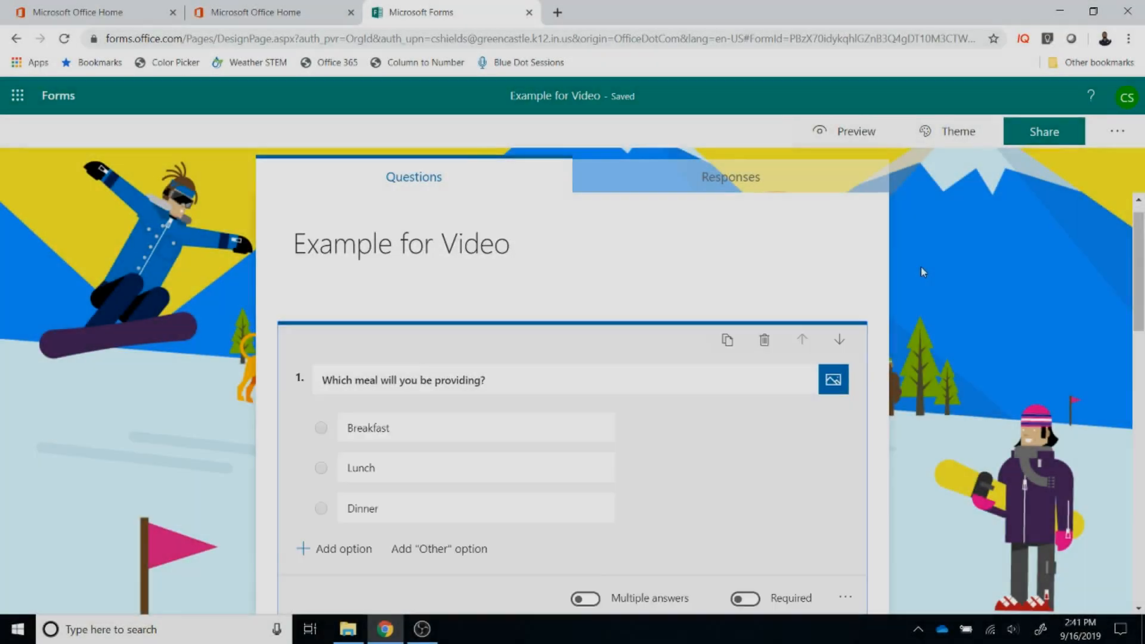
# - Toggle Multiple answers and Required on and off for the meal question, and open its additional settings
pyautogui.scroll(-3, 921, 269)
pyautogui.scroll(-10, 920, 270)
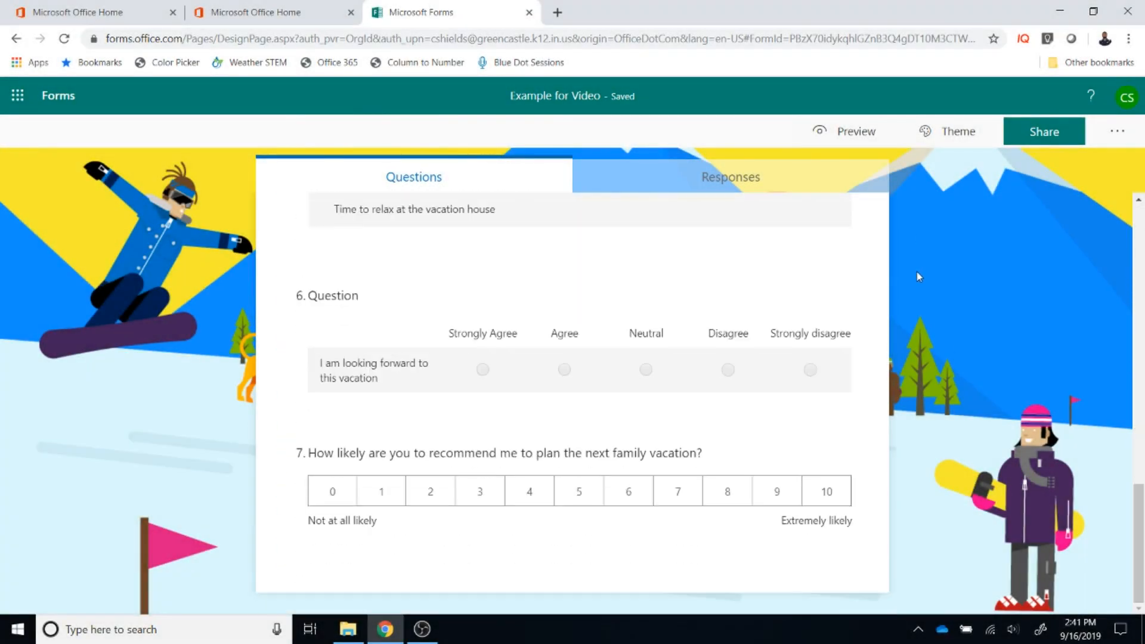
pyautogui.scroll(10, 917, 274)
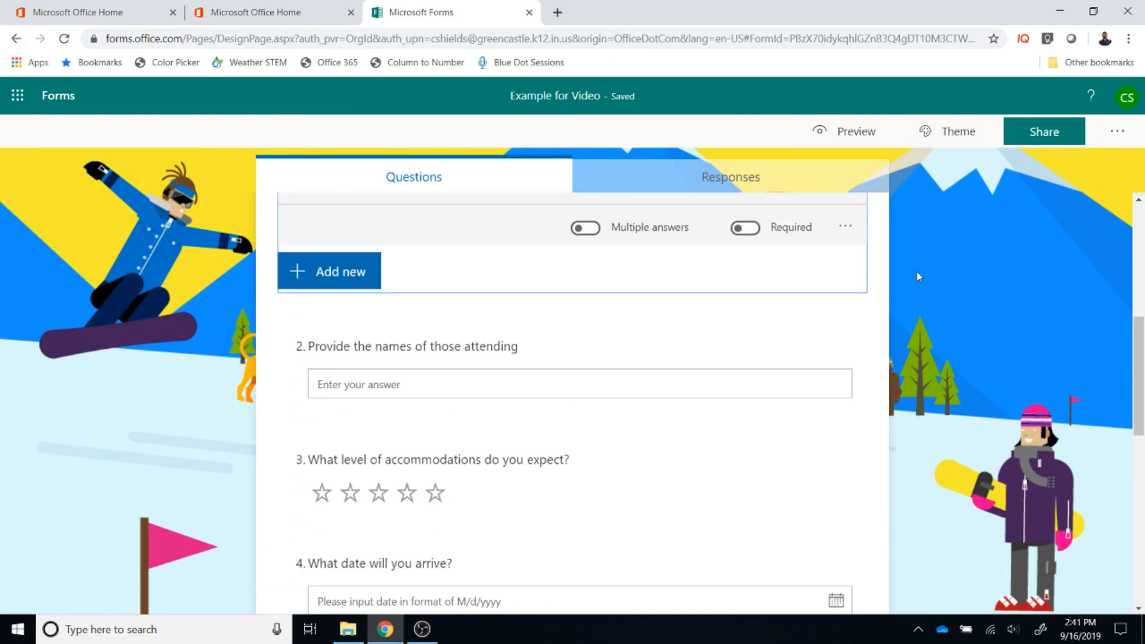
pyautogui.scroll(5, 918, 276)
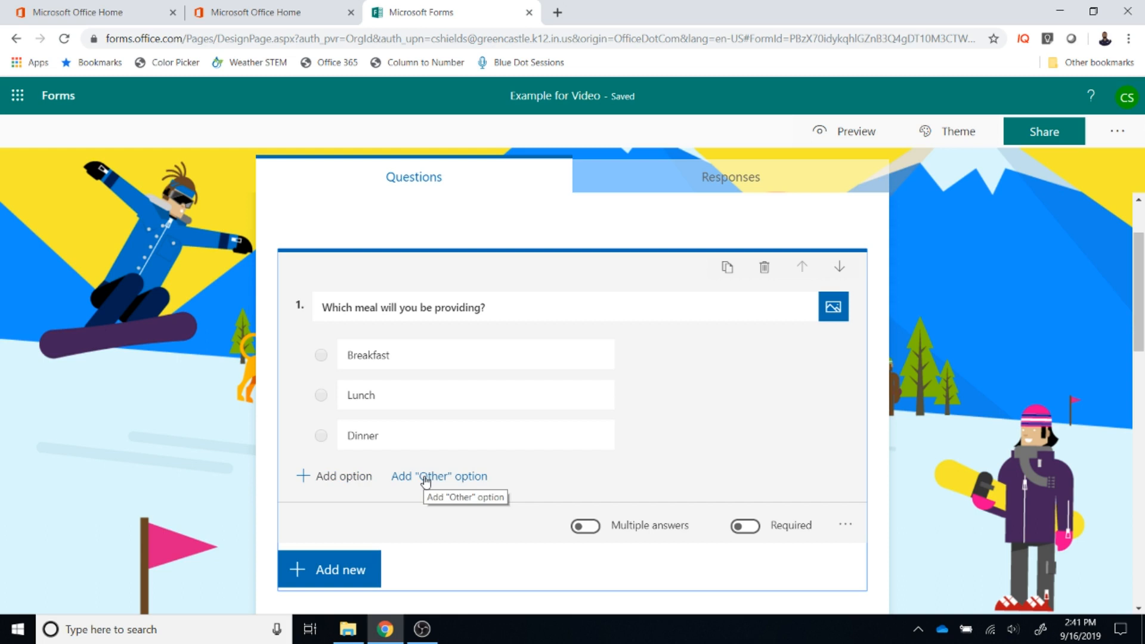
pyautogui.click(593, 533)
pyautogui.click(592, 533)
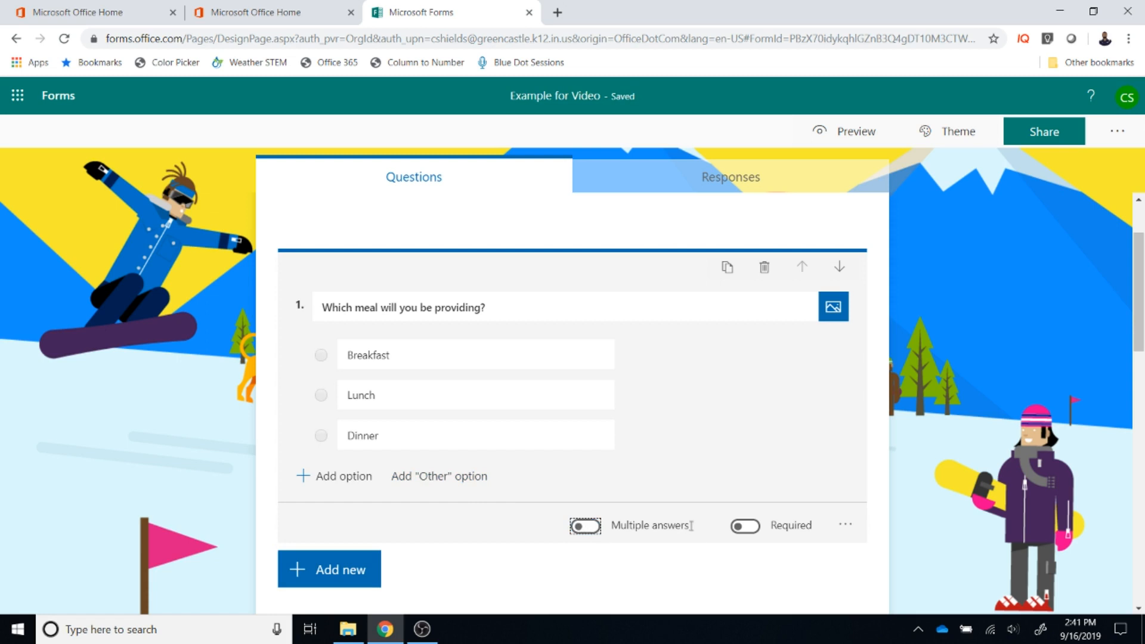
pyautogui.click(745, 527)
pyautogui.click(745, 527)
pyautogui.click(845, 527)
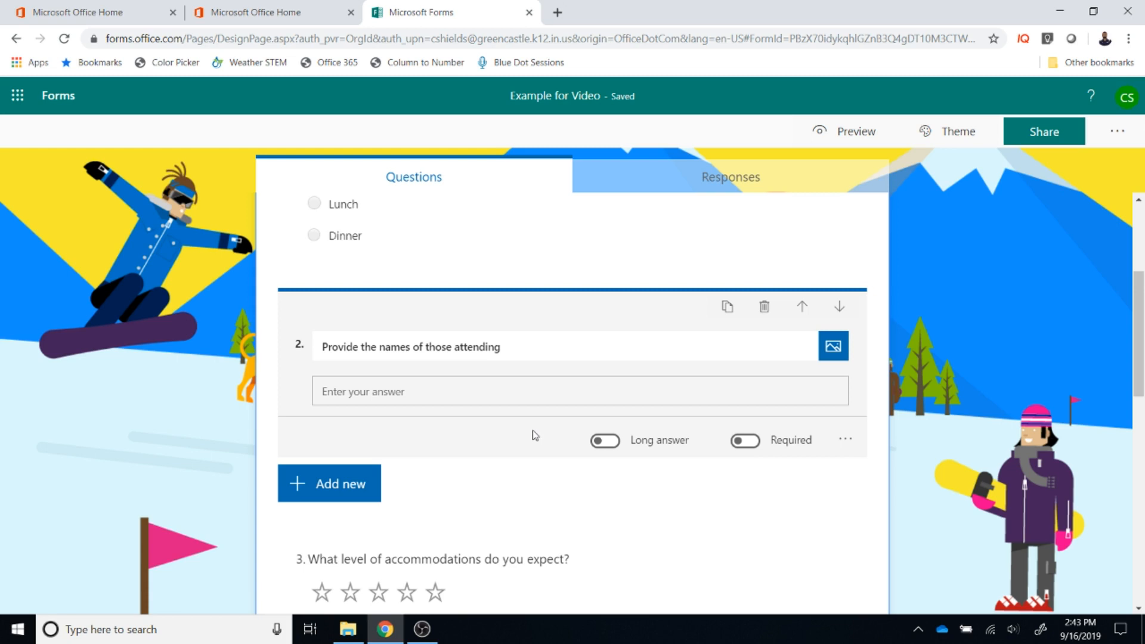
# - Toggle Long answer and Required on and off for the question "Provide the names of those attending"
pyautogui.click(603, 440)
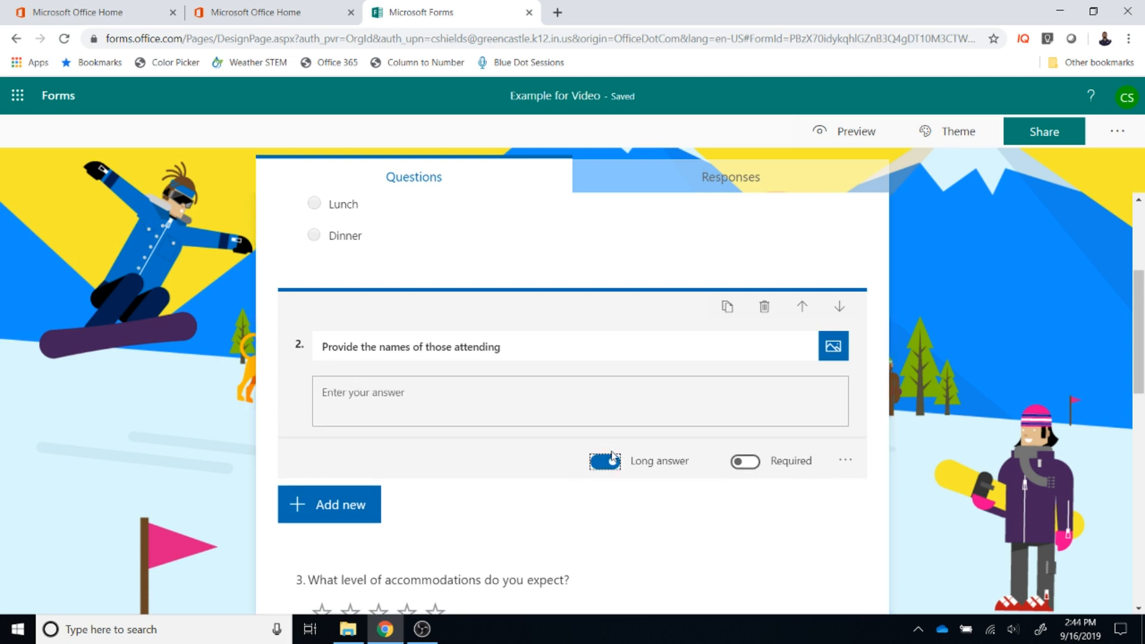
pyautogui.click(612, 459)
pyautogui.click(746, 443)
pyautogui.click(746, 442)
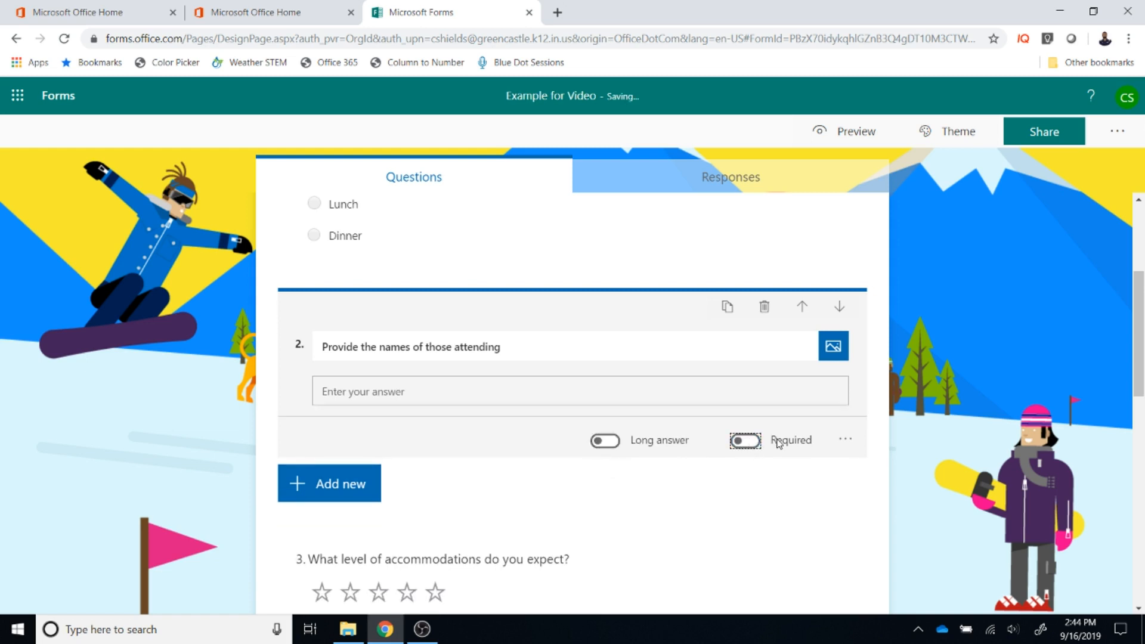
# - Enable restrictions on the attendee names question to view the number restriction types, and turn restrictions back off
pyautogui.click(843, 442)
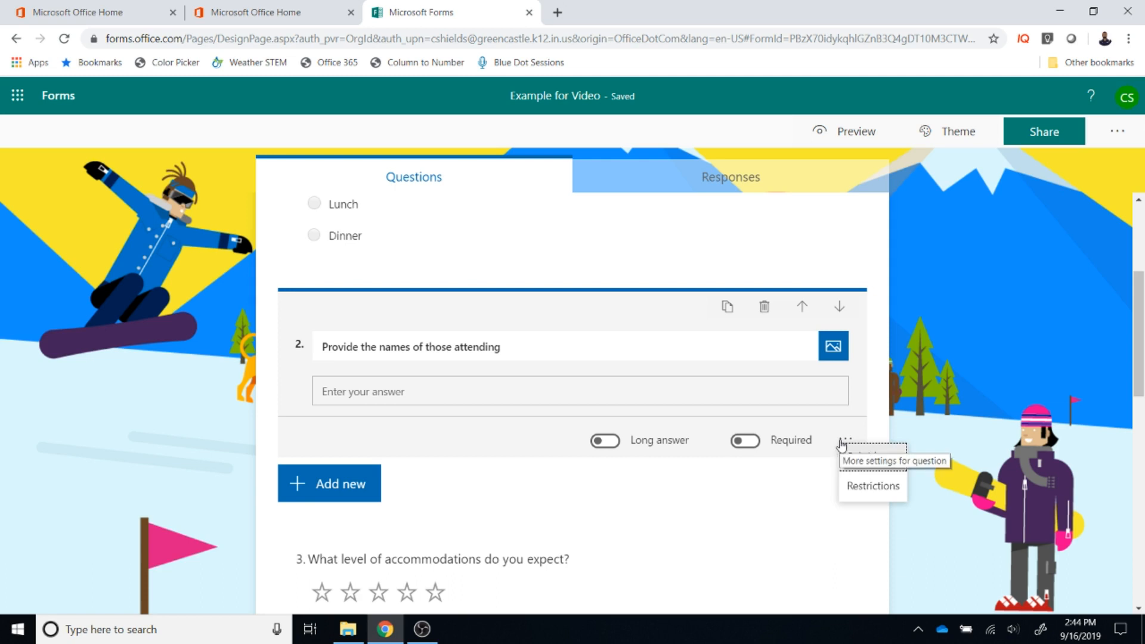
pyautogui.click(866, 483)
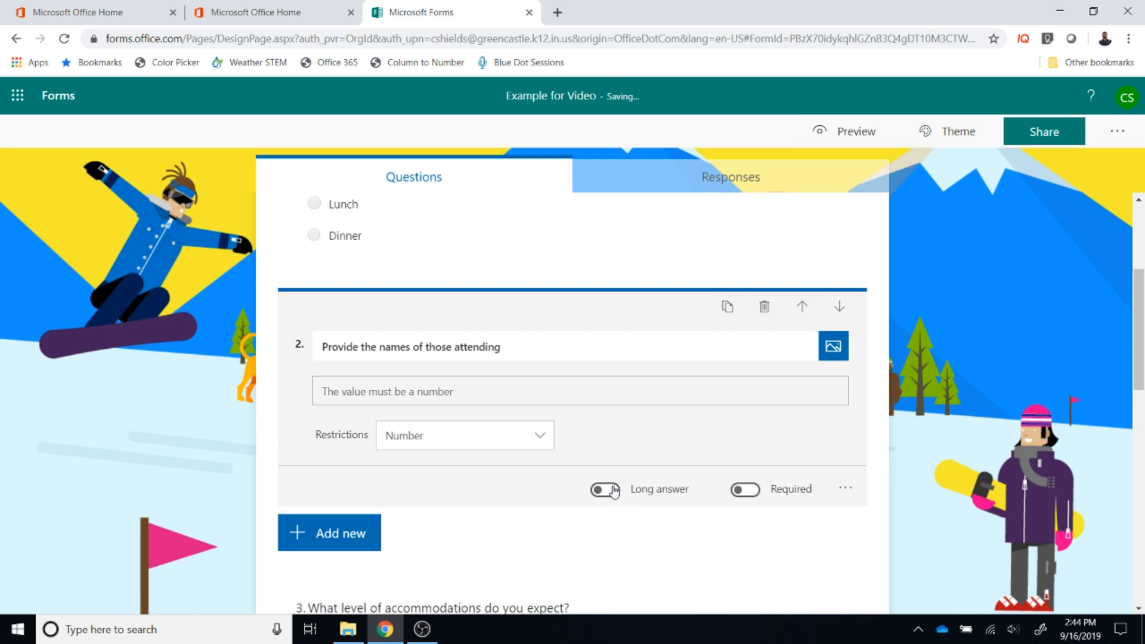
pyautogui.click(541, 438)
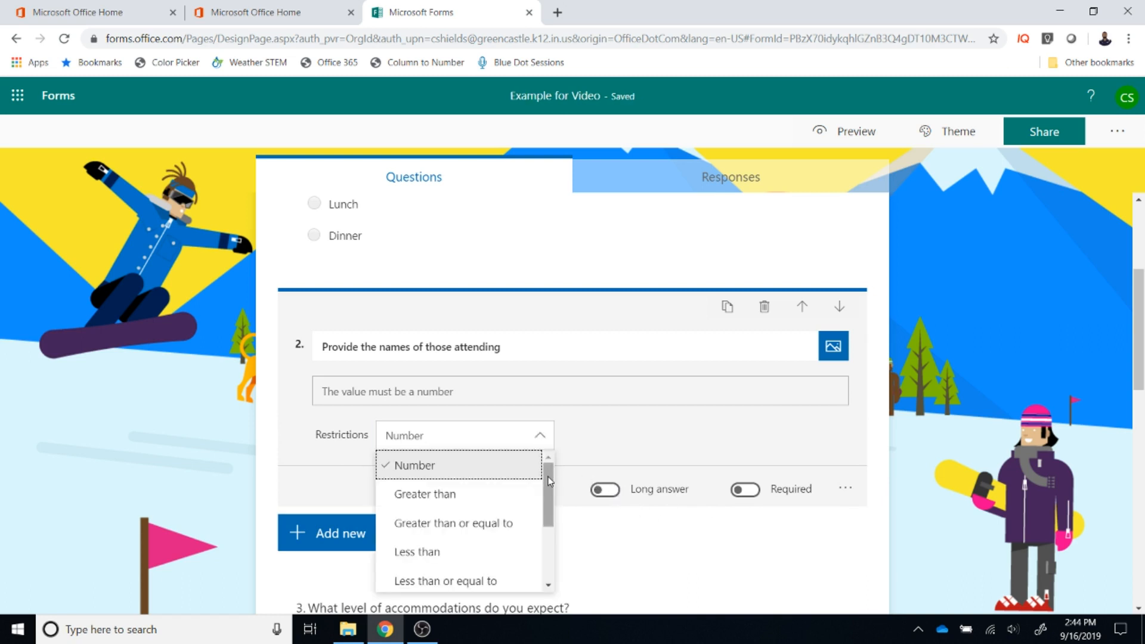
pyautogui.moveTo(549, 474); pyautogui.dragTo(555, 538)
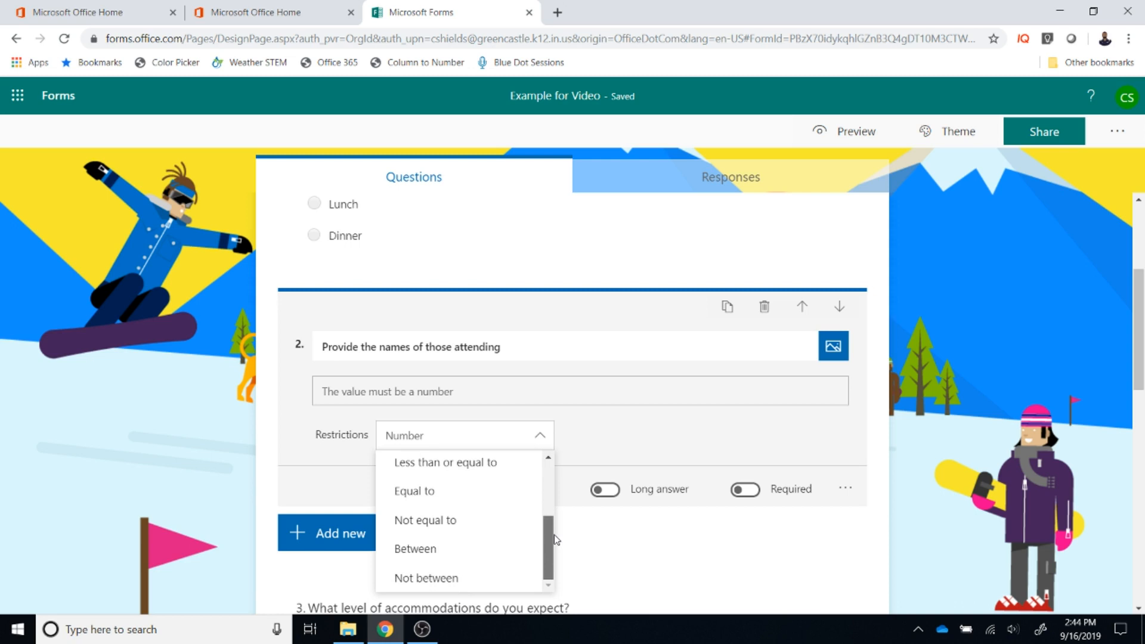
pyautogui.click(730, 532)
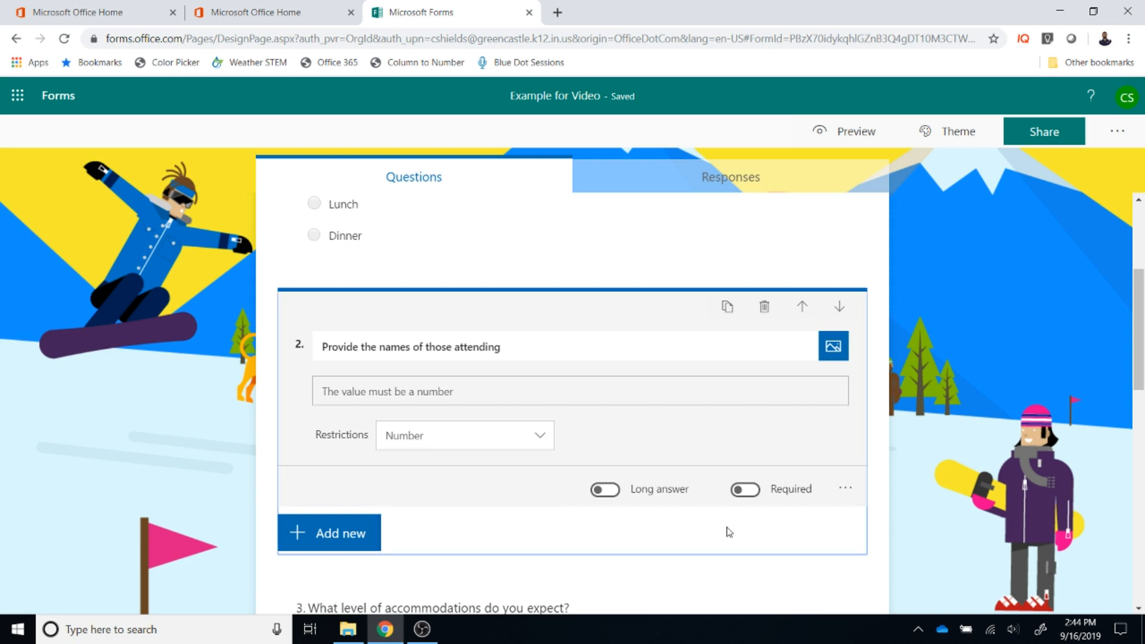
pyautogui.click(851, 492)
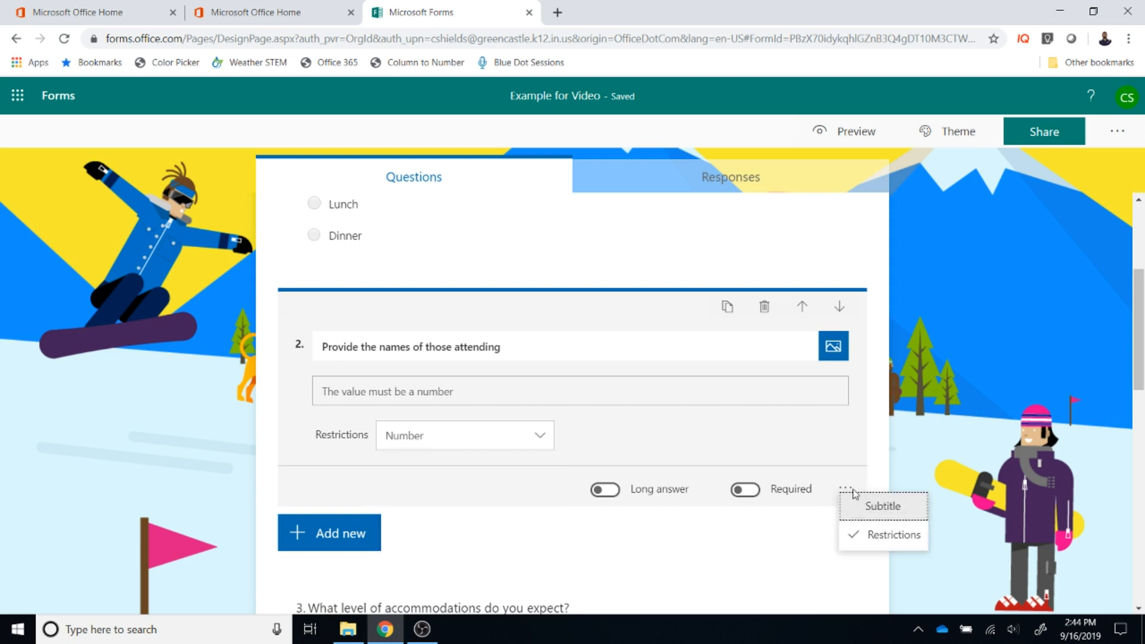
pyautogui.click(859, 534)
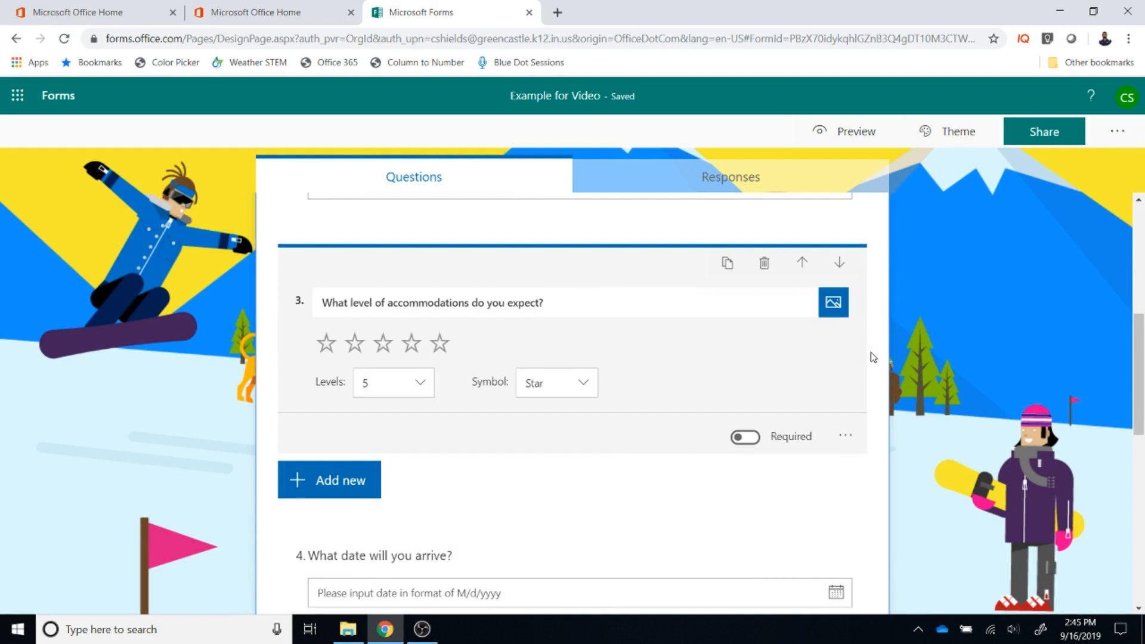
# - View the available rating levels and symbols for the question "What level of accommodations do you expect?"
pyautogui.click(421, 384)
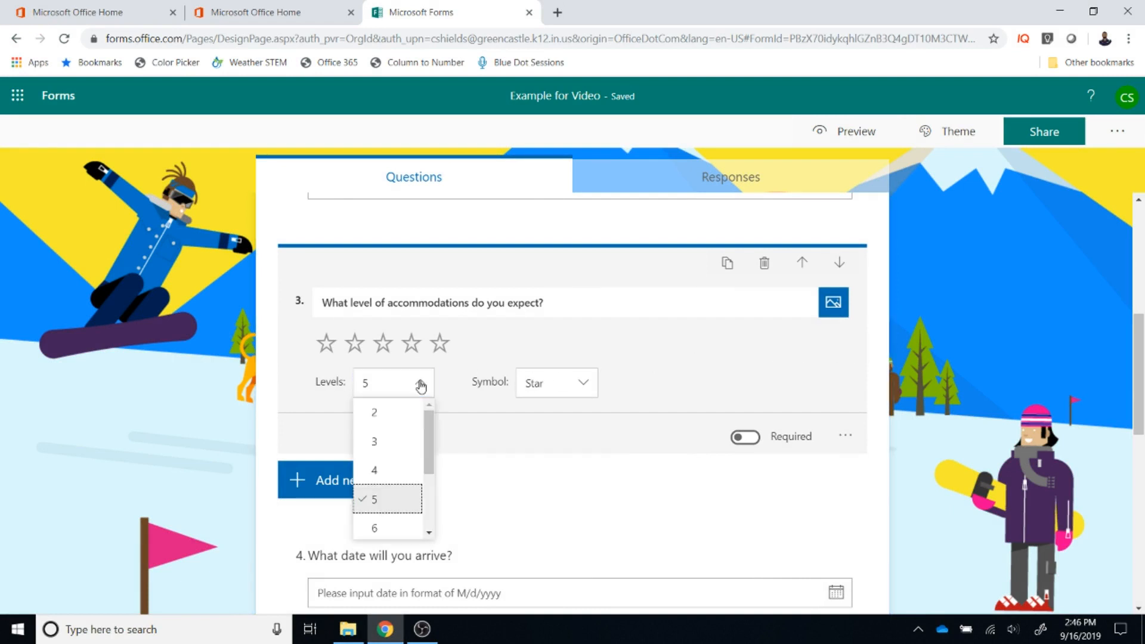
pyautogui.scroll(-1, 433, 442)
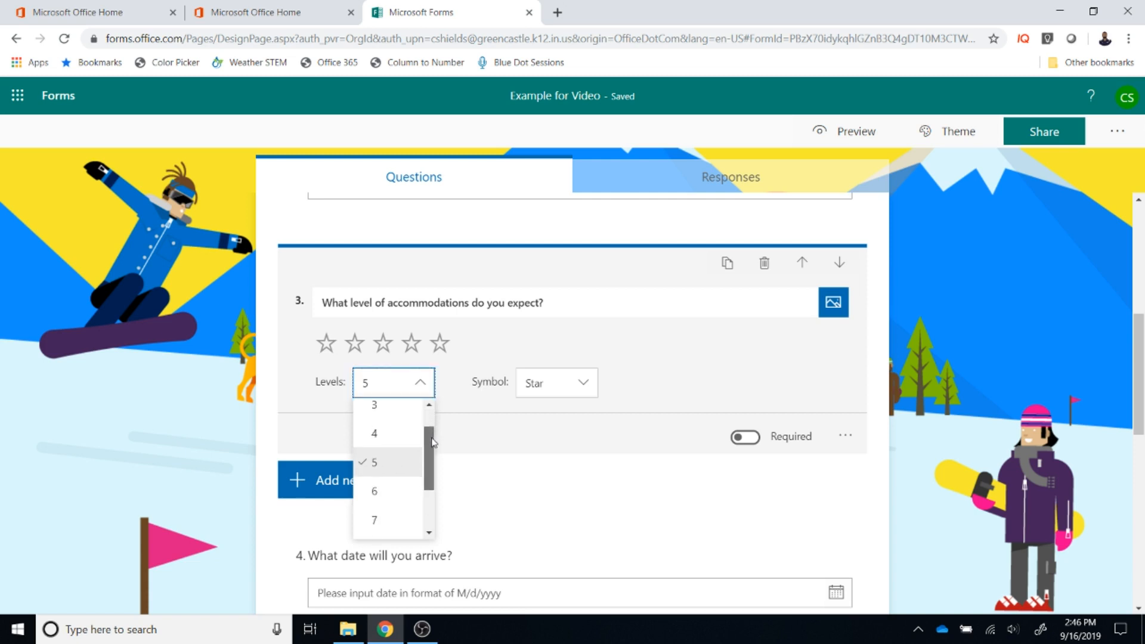
pyautogui.moveTo(433, 441); pyautogui.dragTo(433, 479)
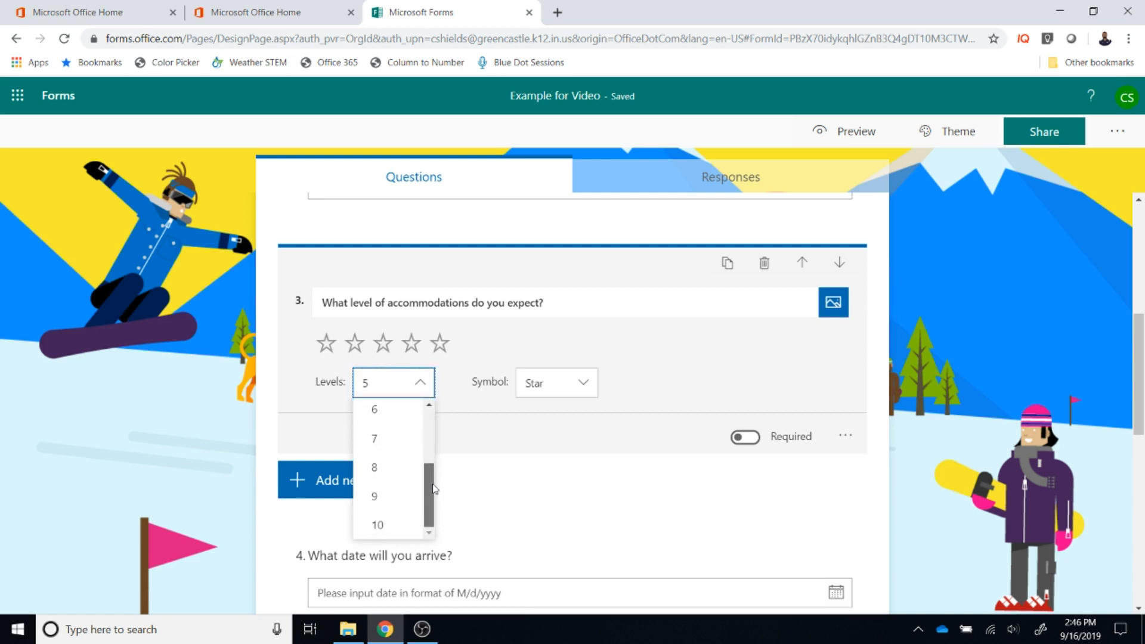
pyautogui.click(584, 384)
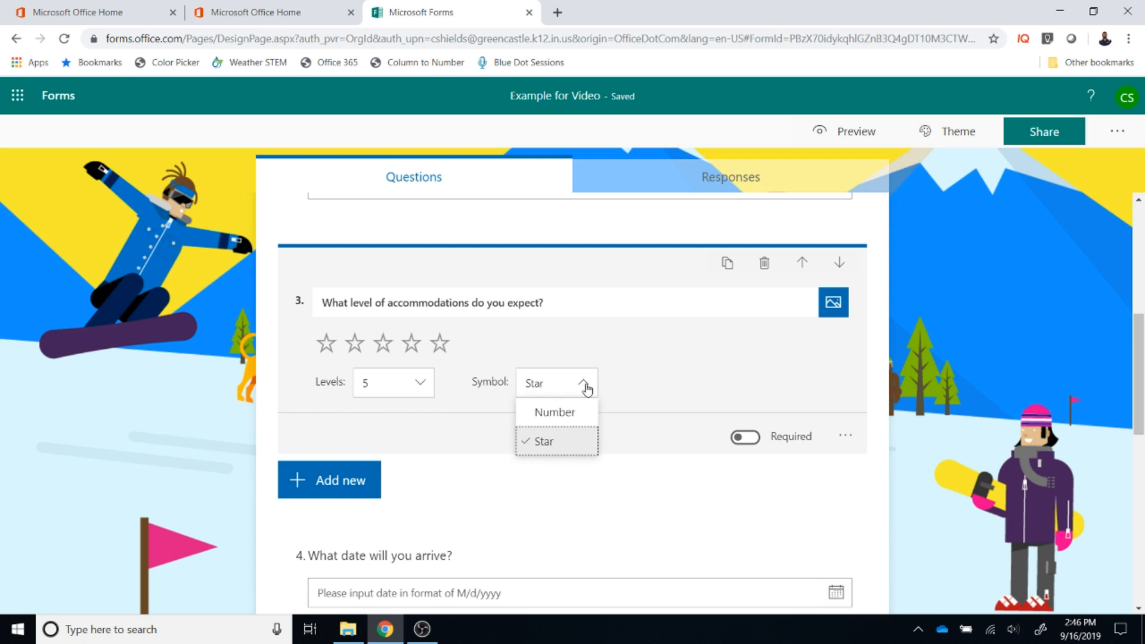
pyautogui.click(710, 477)
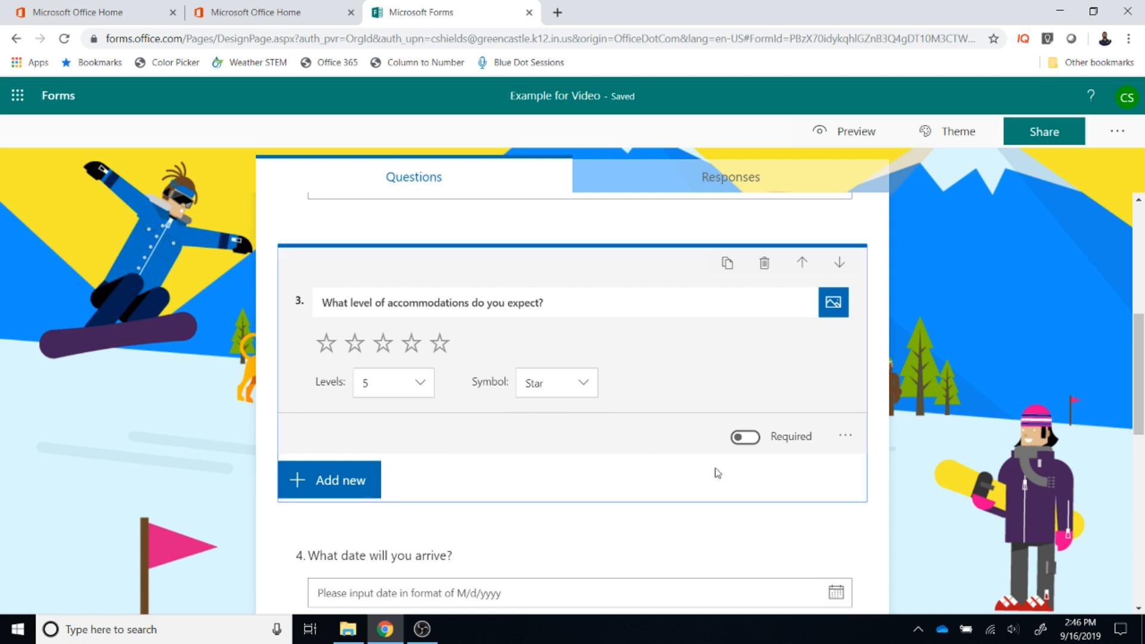
# - Toggle Required on and off for the accommodations question, and enable labels for its star rating
pyautogui.click(744, 442)
pyautogui.click(744, 441)
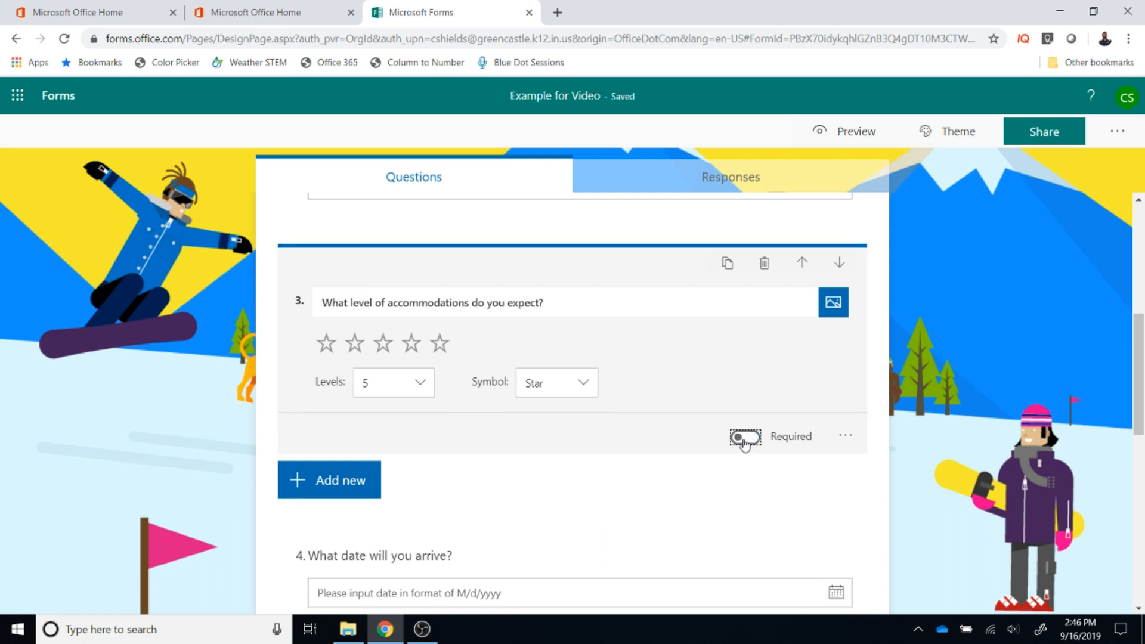
pyautogui.click(848, 439)
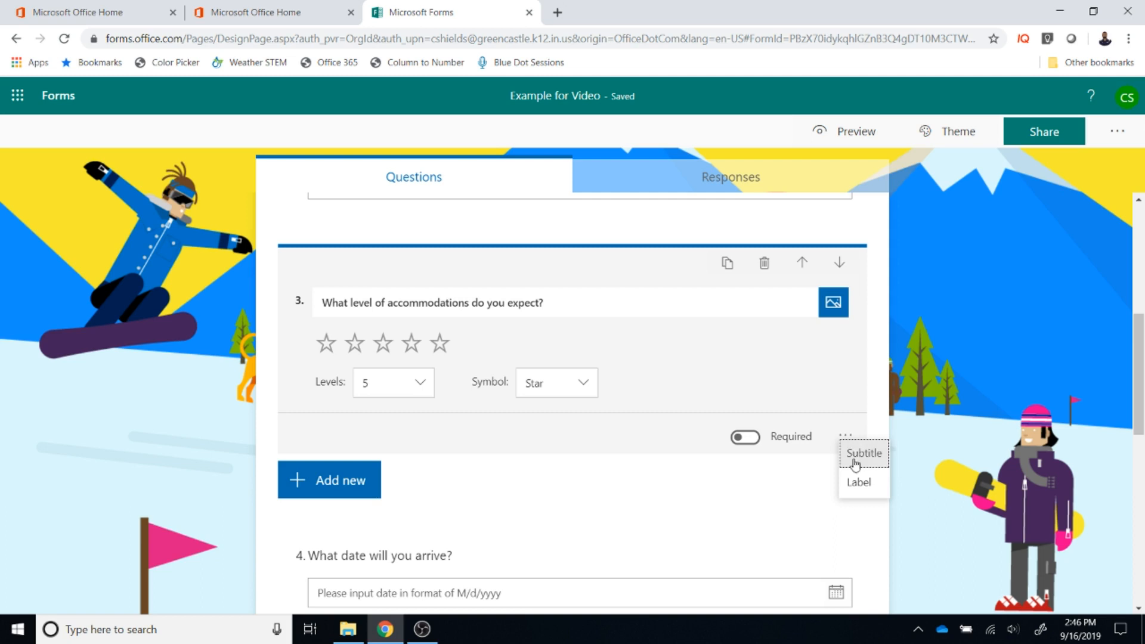
pyautogui.click(861, 482)
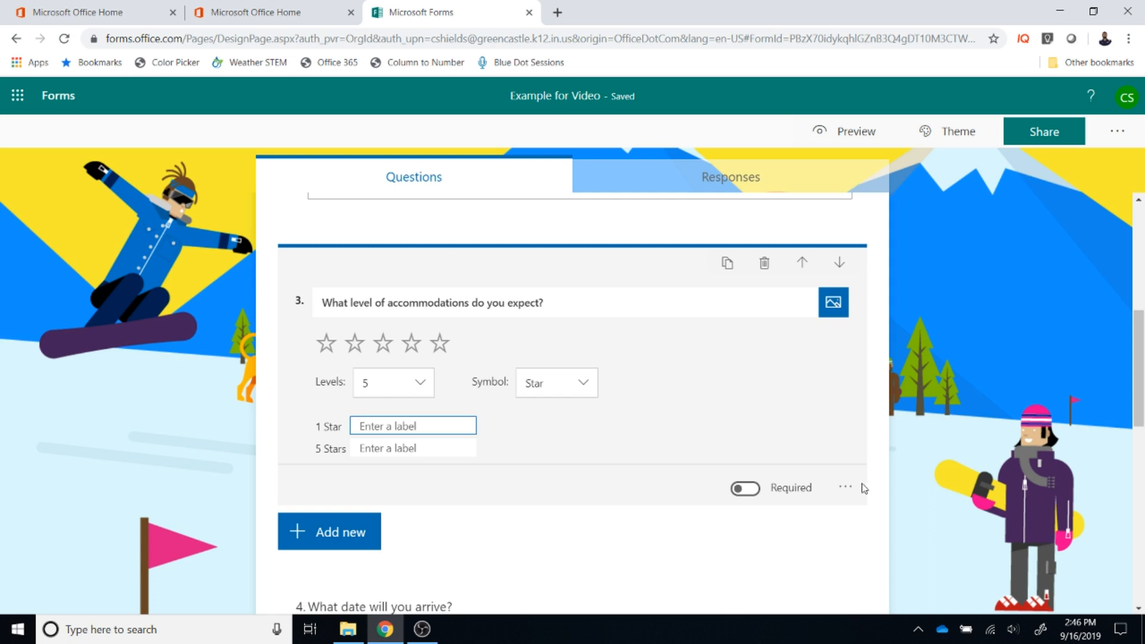
# - Turn off the labels on the star rating of the question "What level of accommodations do you expect?"
pyautogui.click(845, 488)
pyautogui.click(856, 534)
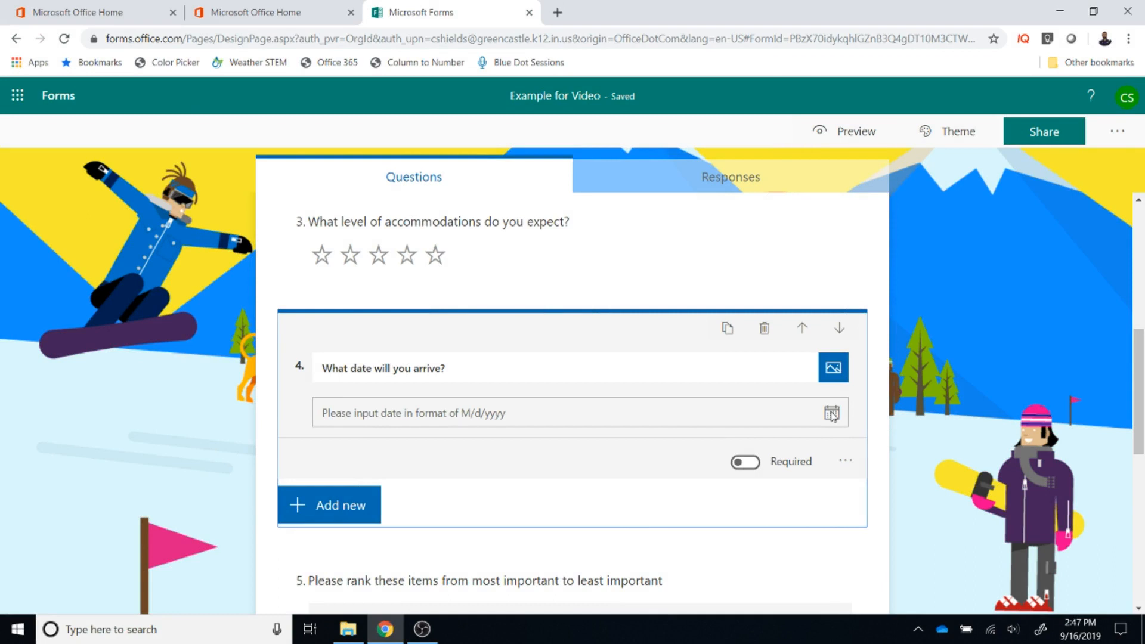
# - Toggle Required on and off for the question "What date will you arrive?" and view its additional options
pyautogui.click(745, 468)
pyautogui.click(744, 469)
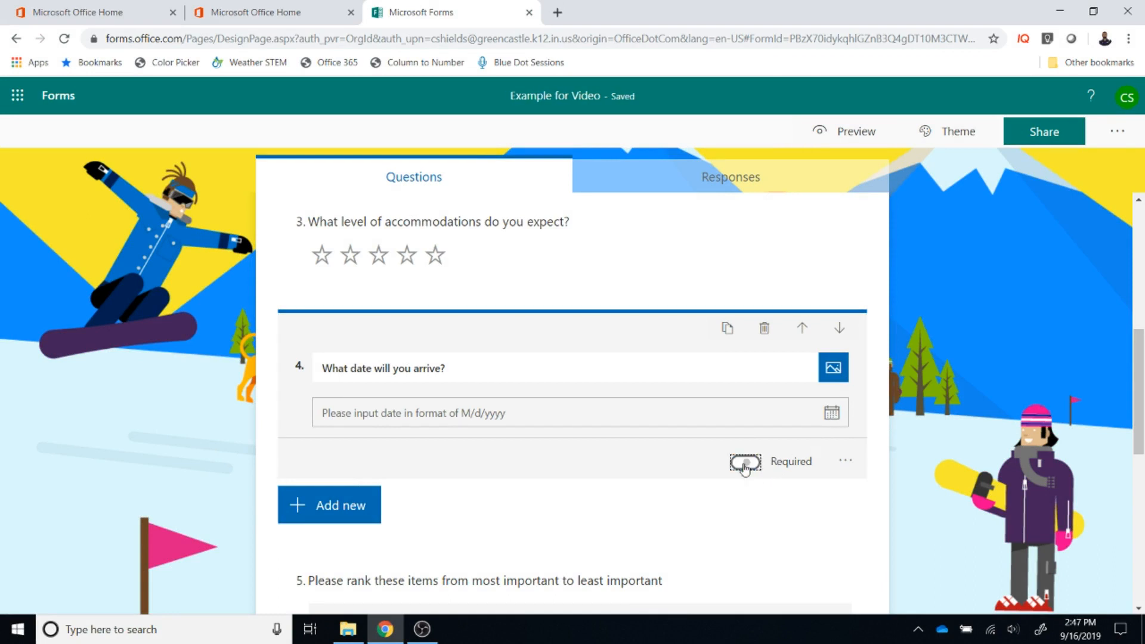
pyautogui.click(843, 462)
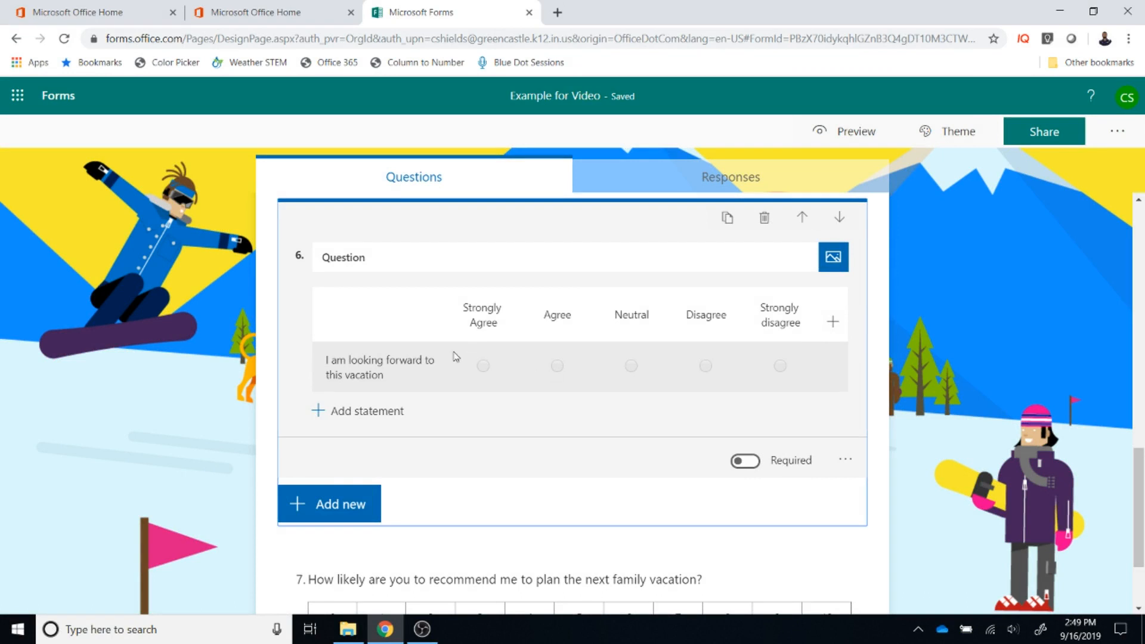
# - Toggle Required on and off for the Likert question with the statement "I am looking forward to this vacation"
pyautogui.click(426, 355)
pyautogui.click(750, 464)
pyautogui.click(750, 463)
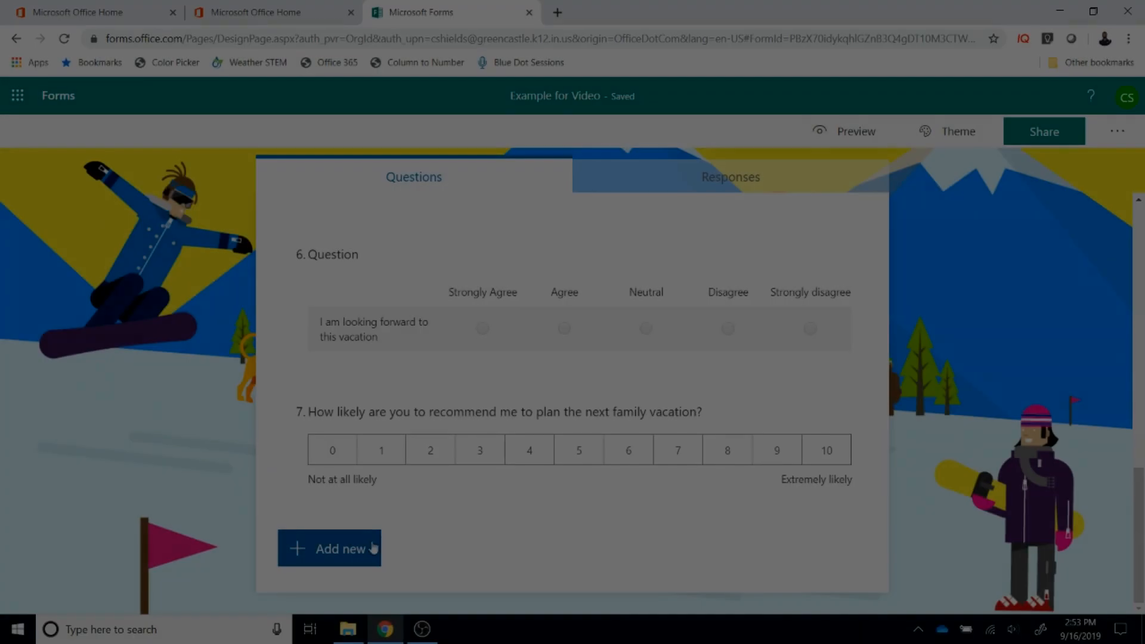
# - Add a new section after the question "How likely are you to recommend me to plan the next family vacation?"
pyautogui.click(373, 548)
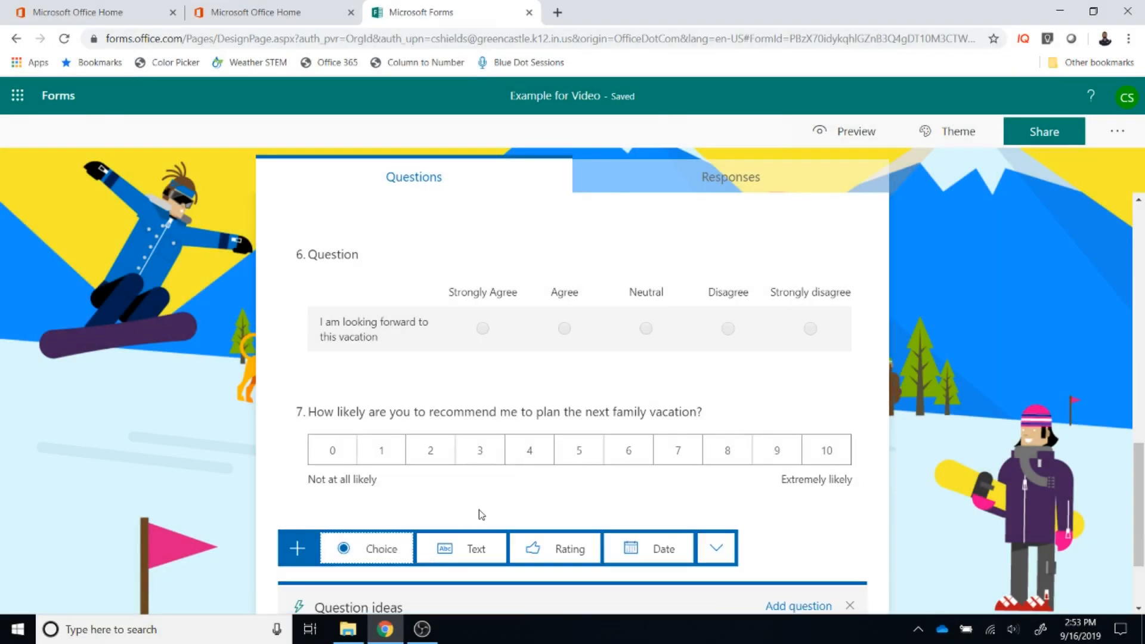
pyautogui.click(717, 475)
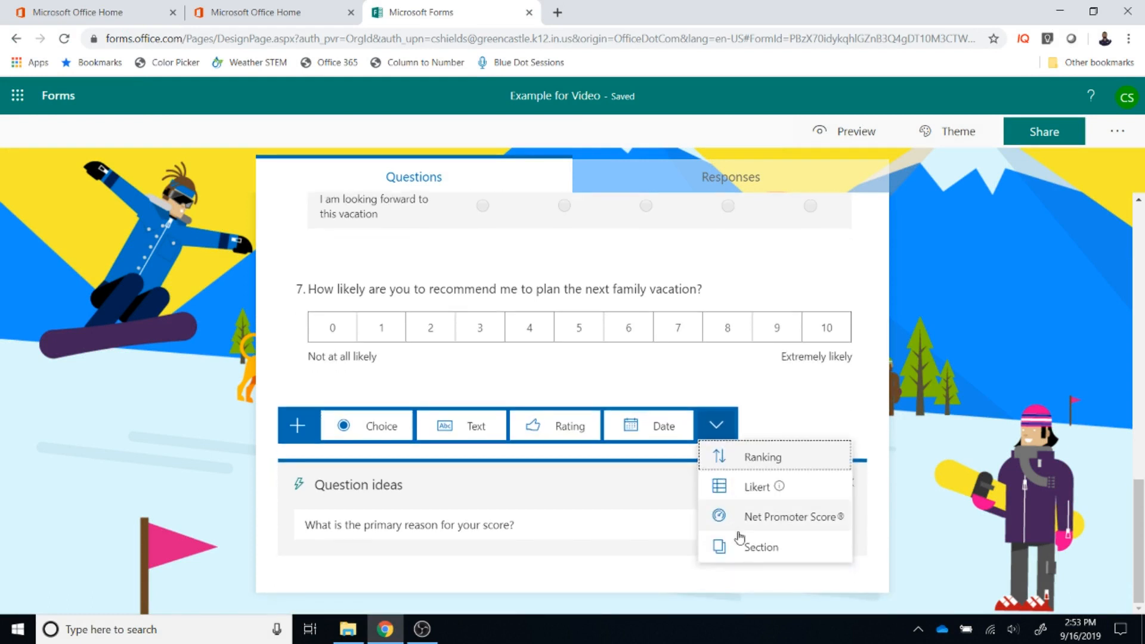
pyautogui.click(740, 545)
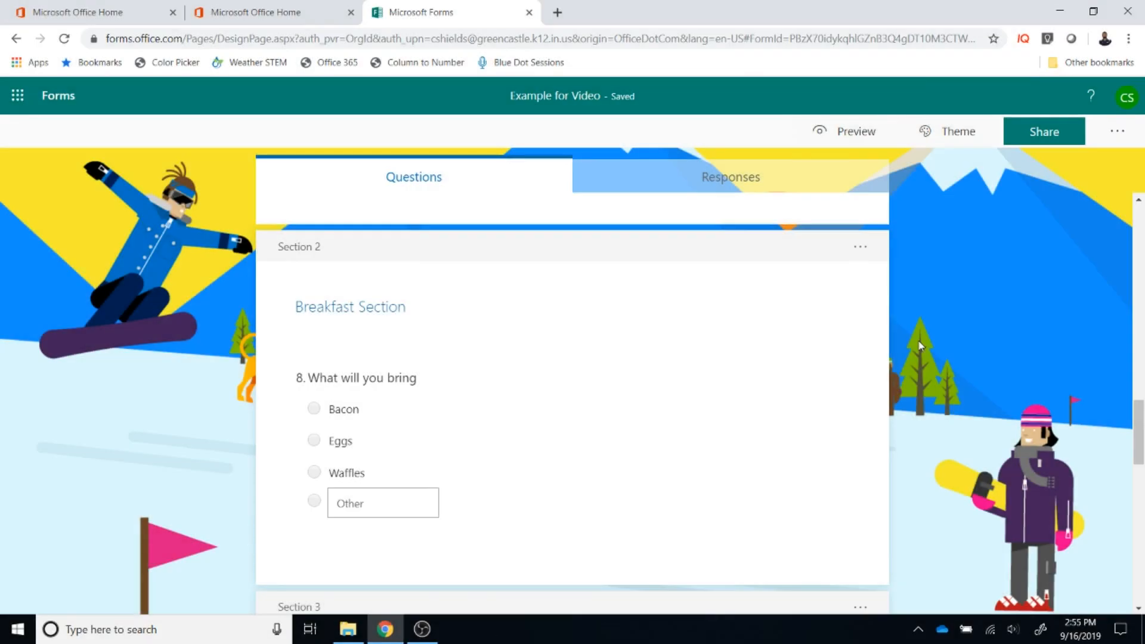
# - Open the form's branching options and route the Breakfast answer of the meal question to "Section 2. Breakfast Section"
pyautogui.scroll(-11, 918, 345)
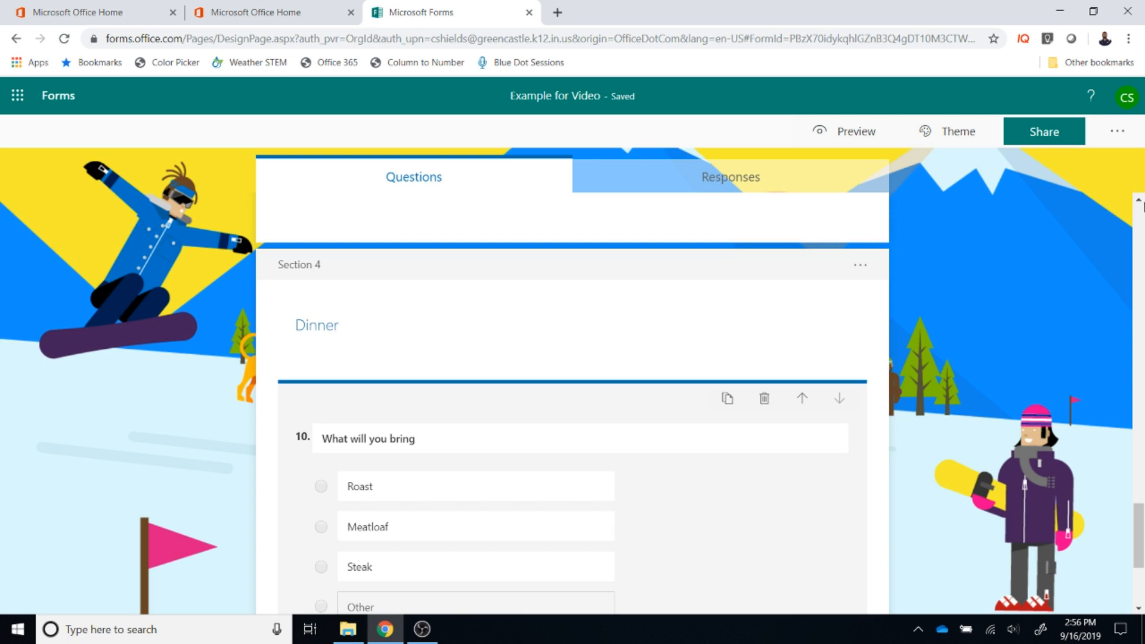
pyautogui.click(1124, 141)
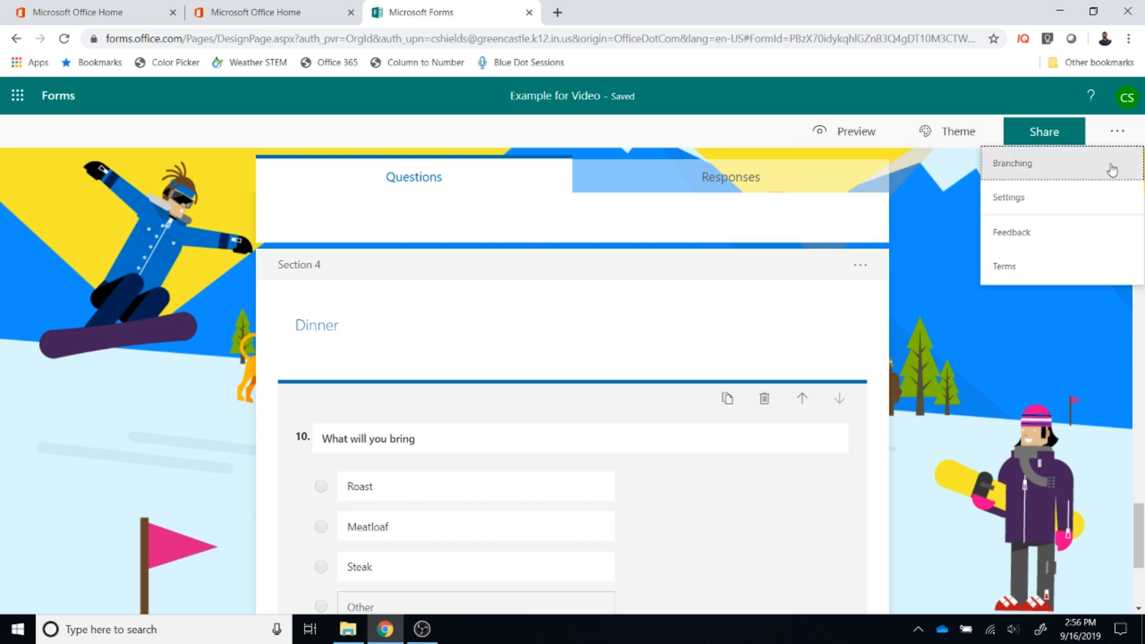
pyautogui.click(1111, 163)
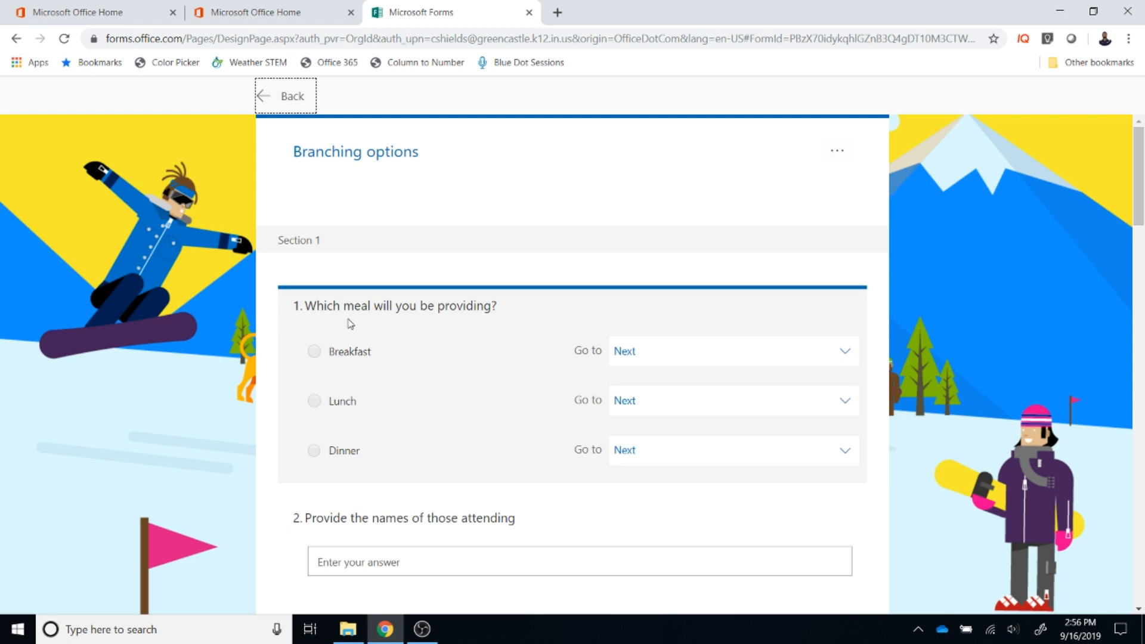
pyautogui.click(852, 354)
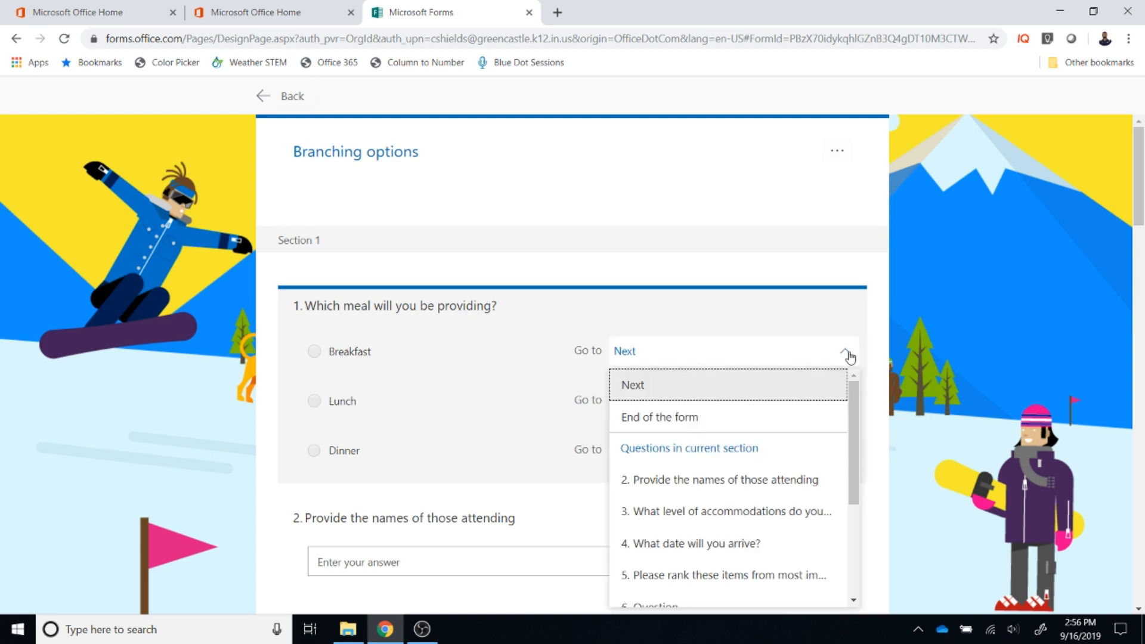
pyautogui.scroll(-3, 786, 451)
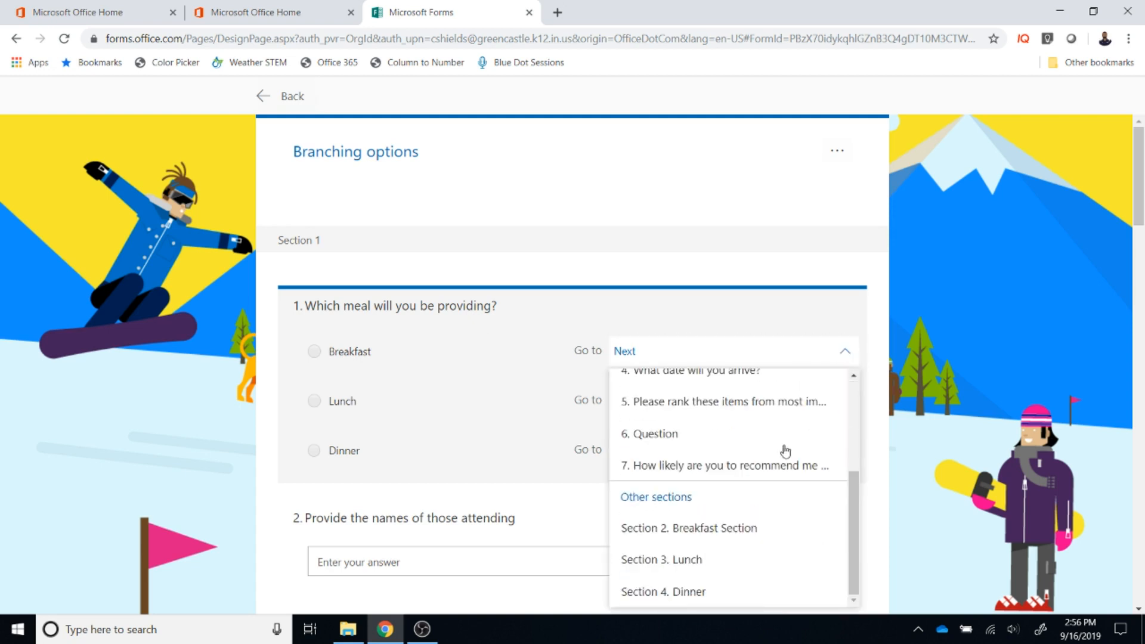
pyautogui.click(748, 539)
# - Route the Lunch answer to "Section 3. Lunch" and the Dinner answer to "Section 4. Dinner"
pyautogui.click(833, 408)
pyautogui.scroll(-3, 763, 482)
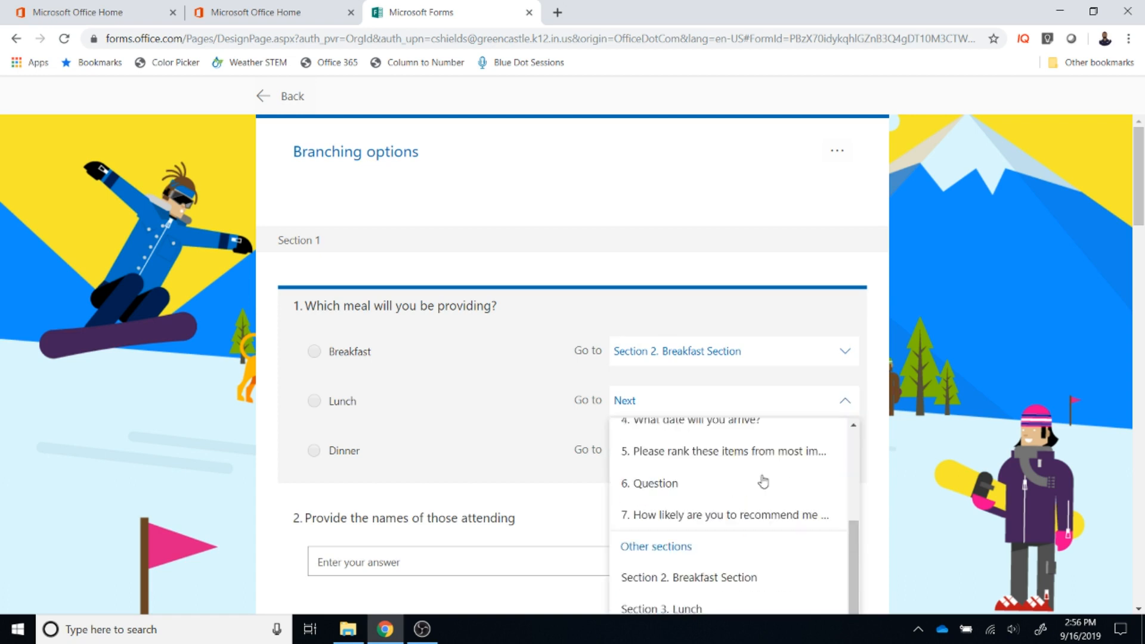
pyautogui.click(739, 605)
pyautogui.click(841, 452)
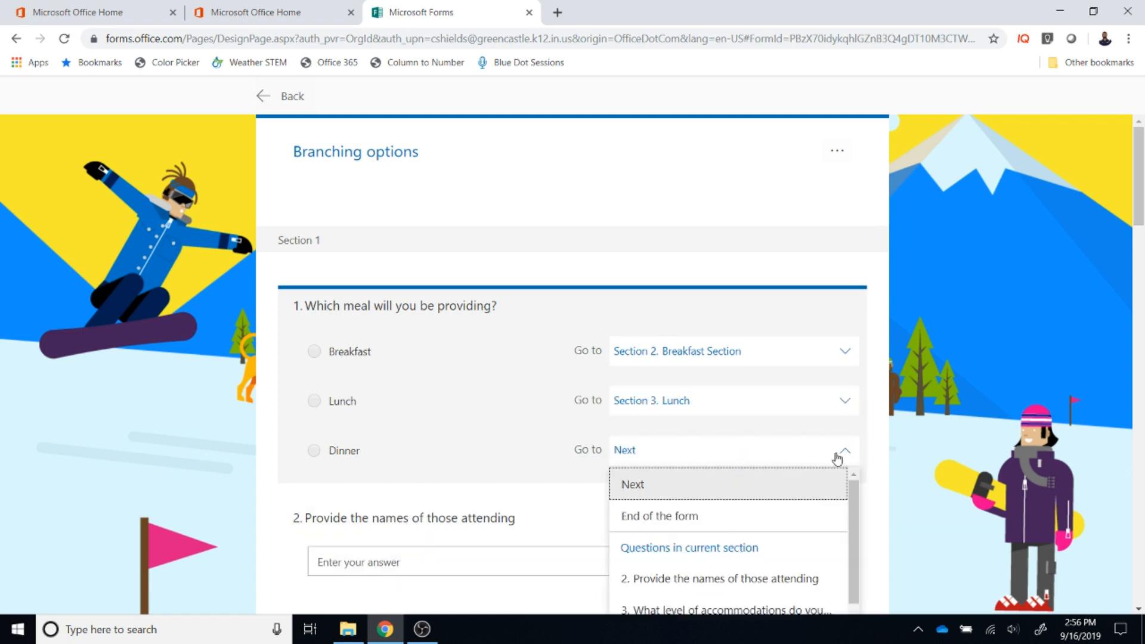
pyautogui.scroll(-4, 793, 471)
pyautogui.scroll(-3, 772, 394)
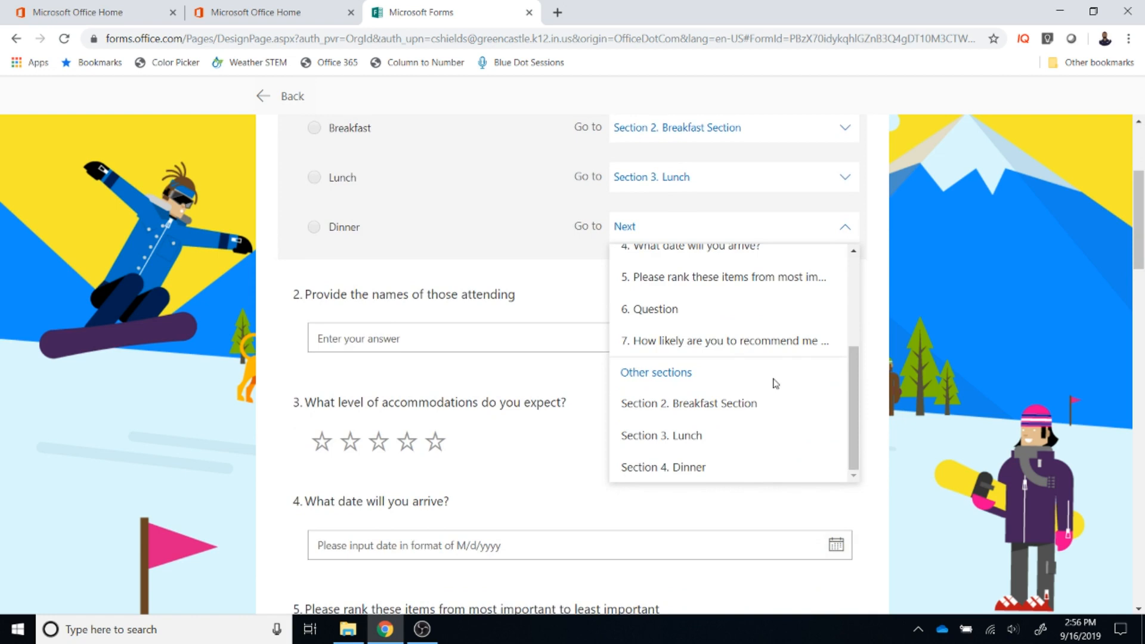
pyautogui.click(742, 467)
pyautogui.scroll(3, 750, 398)
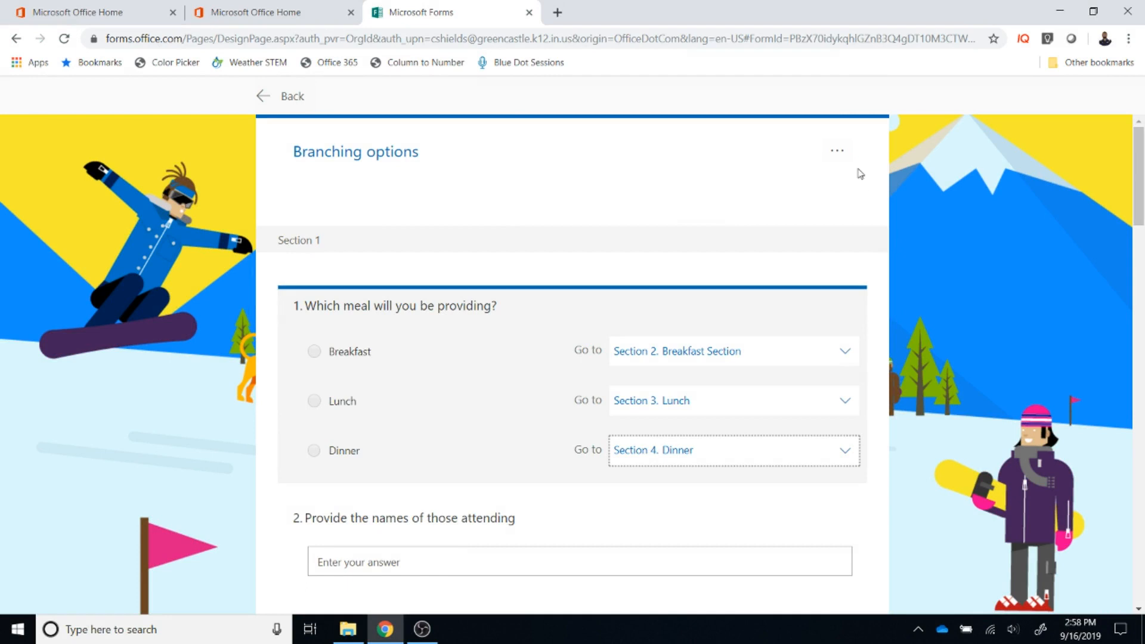
# - Reset all branching in the form and return to the question editor
pyautogui.click(835, 152)
pyautogui.click(829, 173)
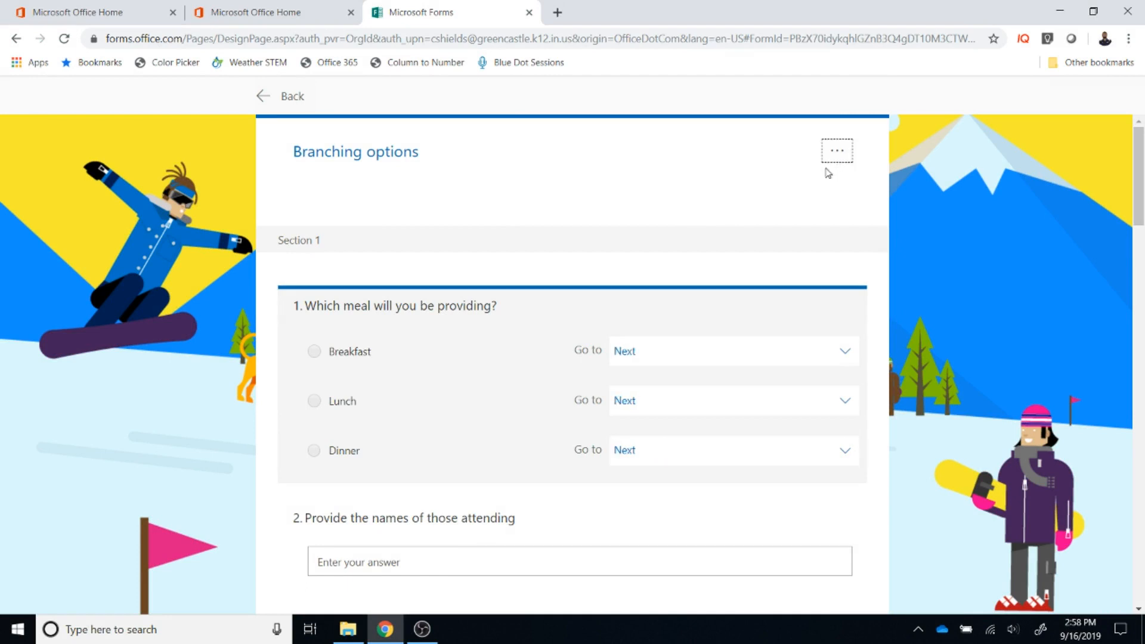
pyautogui.click(262, 97)
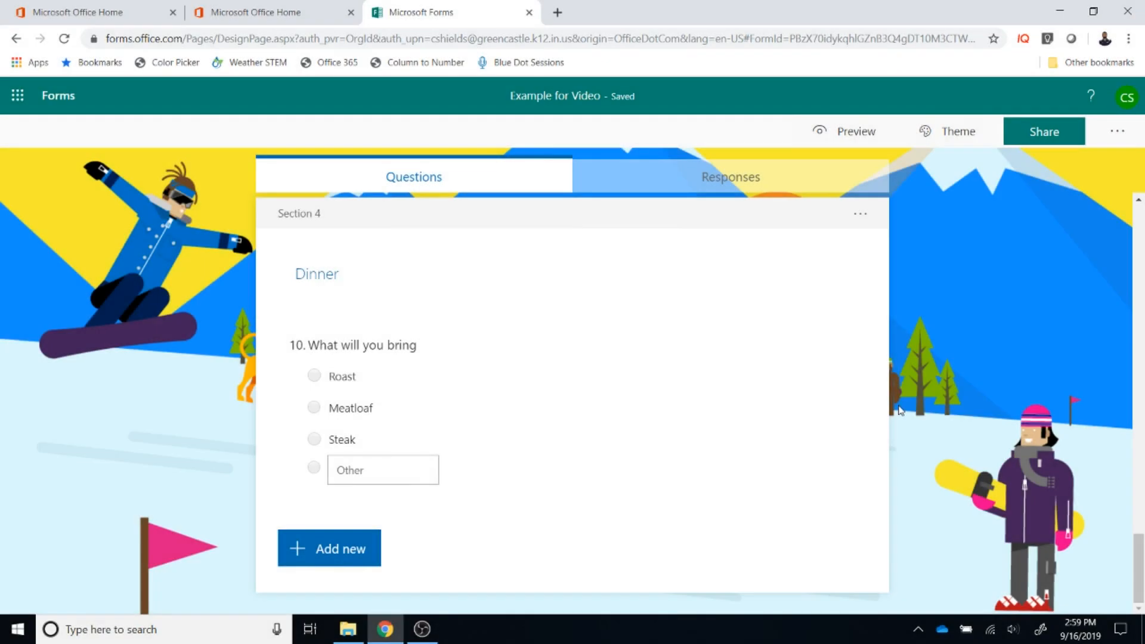
# - Remove Section 4 "Dinner" together with its questions
pyautogui.click(860, 218)
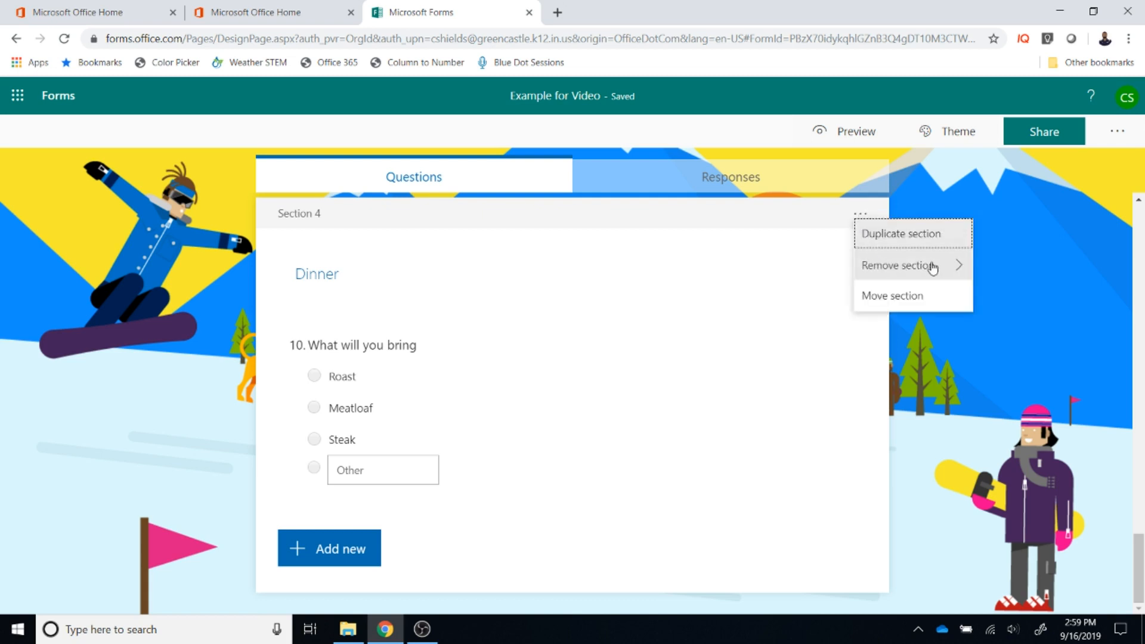
pyautogui.moveTo(936, 267)
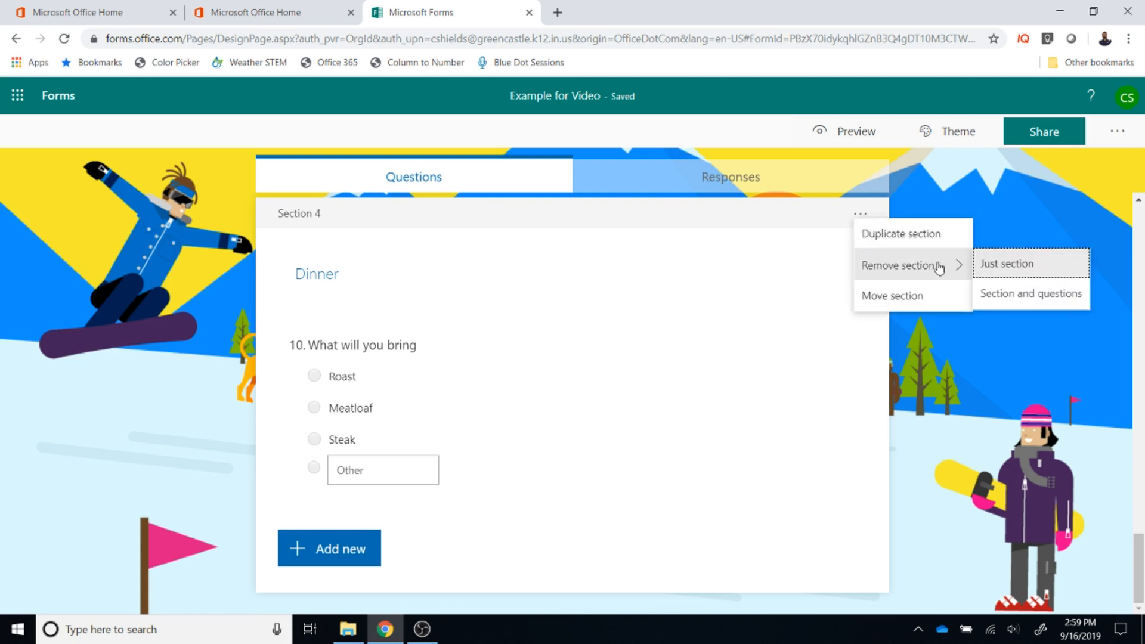
pyautogui.click(1018, 295)
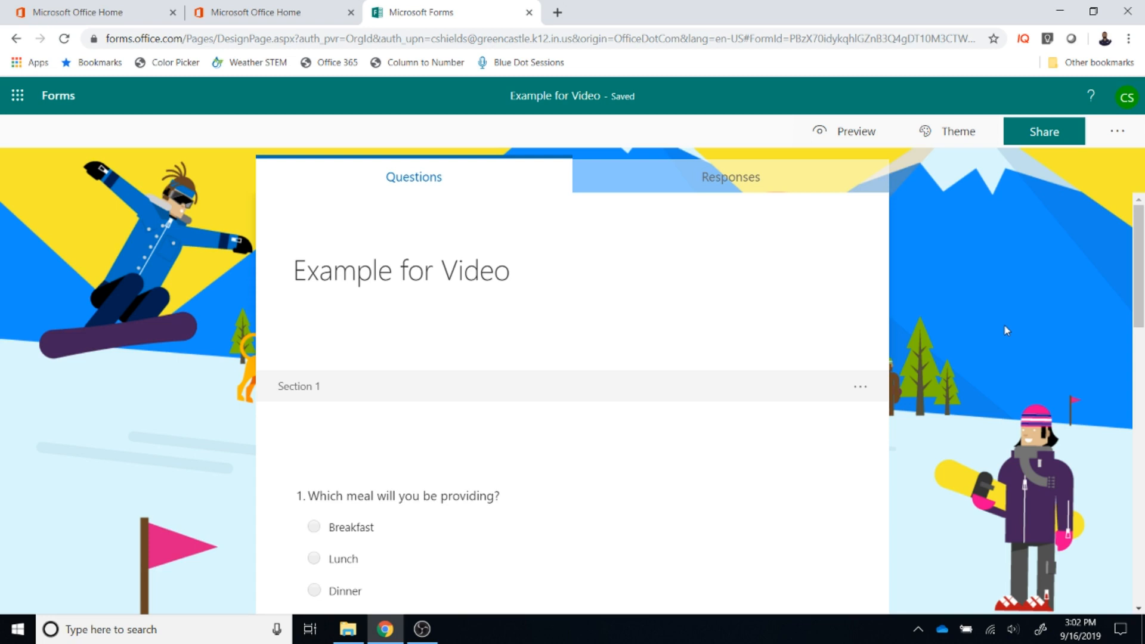
# - Preview the form on a computer layout to examine its questions, and return to the editor to review them there
pyautogui.click(846, 135)
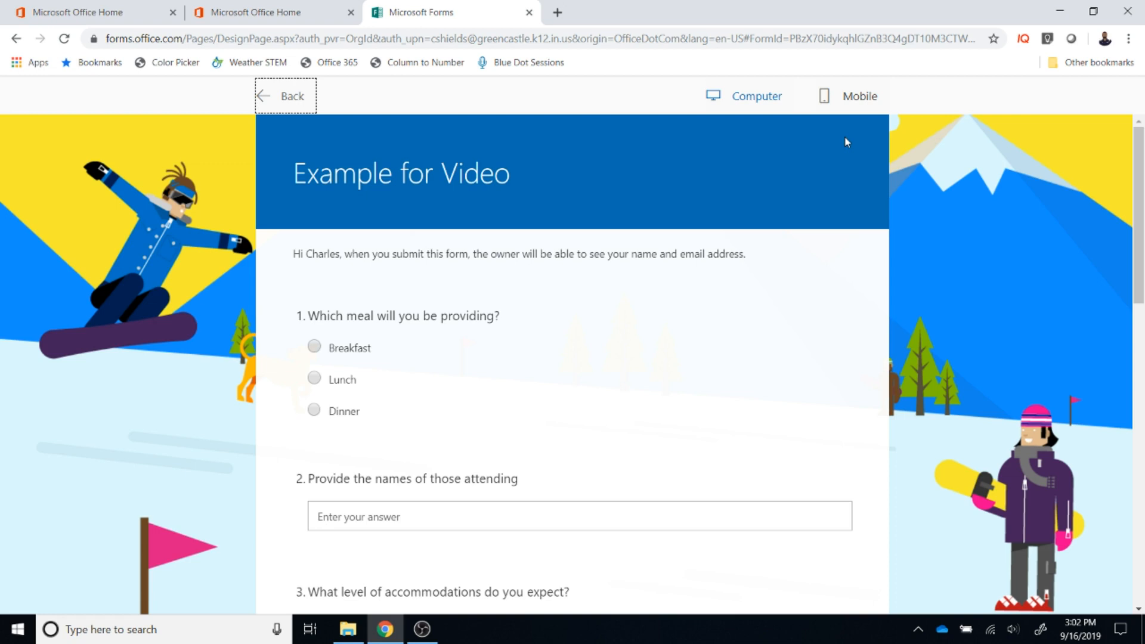
pyautogui.scroll(-5, 670, 348)
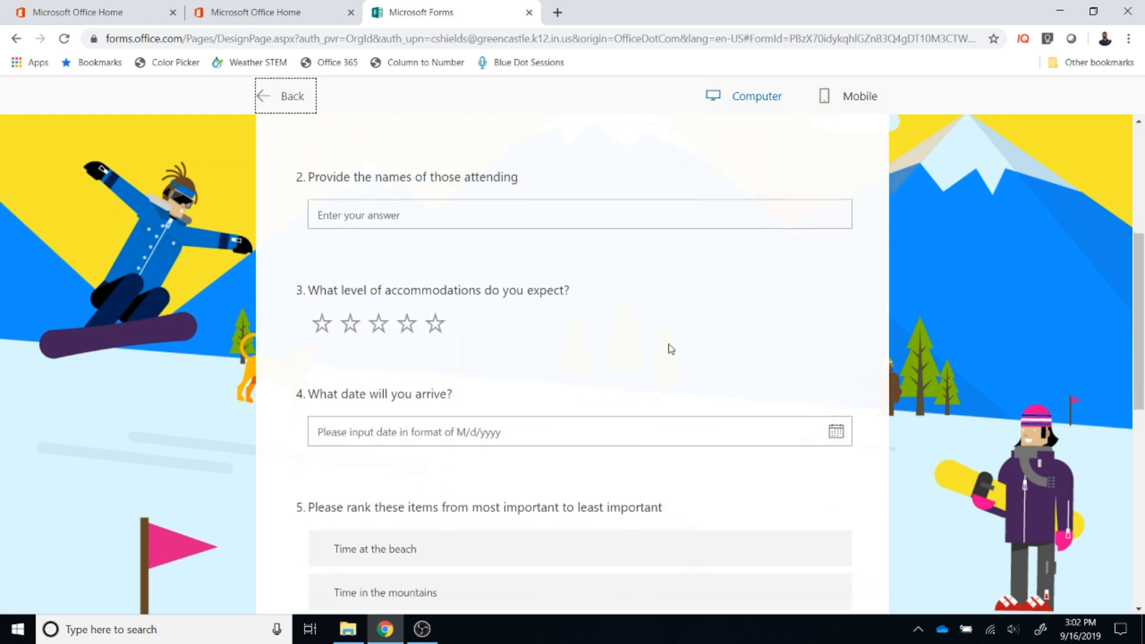
pyautogui.scroll(-5, 671, 349)
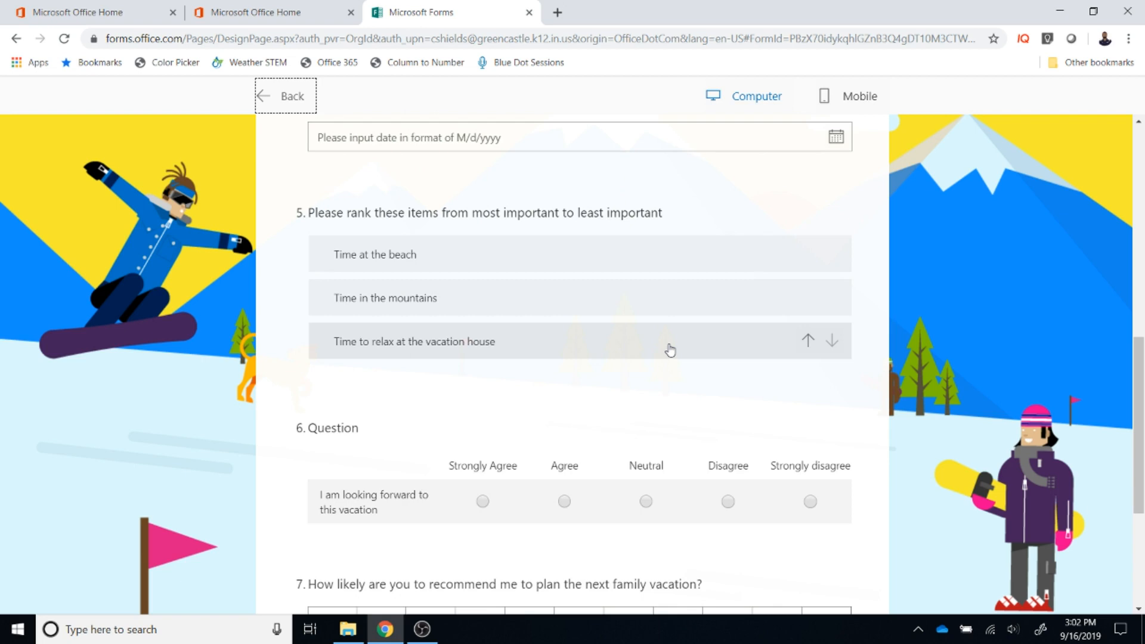
pyautogui.click(305, 108)
pyautogui.scroll(-8, 414, 210)
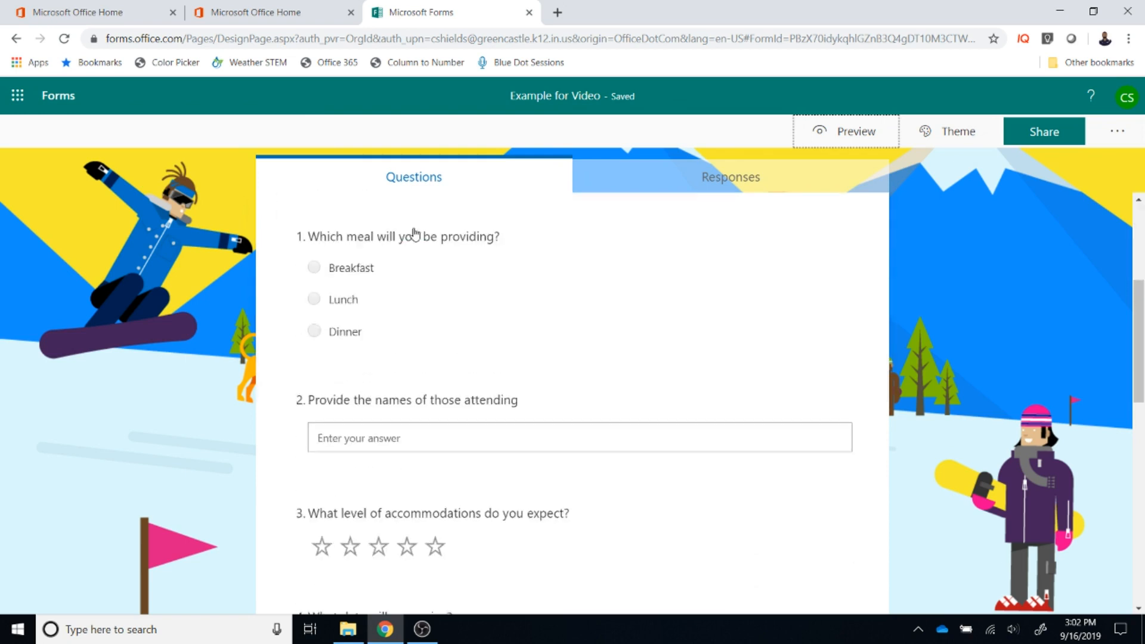
pyautogui.scroll(-5, 414, 256)
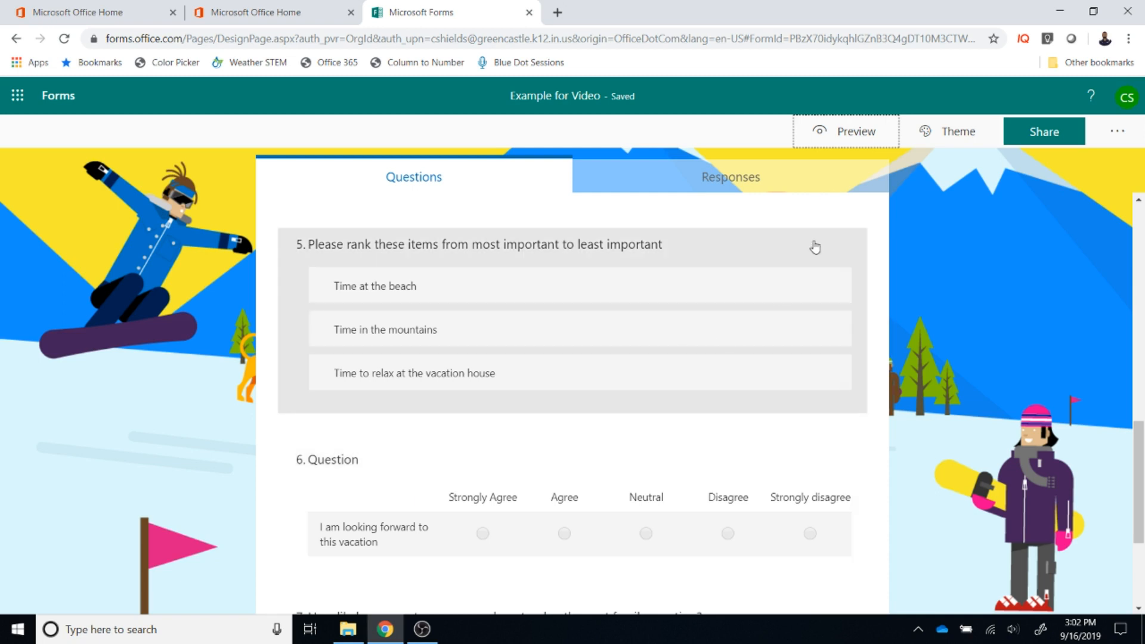
# - Preview the form, choose Breakfast as the meal, and enter "Test" for the names of those attending
pyautogui.click(844, 140)
pyautogui.click(315, 348)
pyautogui.click(361, 518)
pyautogui.write('Test')
# - Rate the expected accommodations three stars and set the arrival date to 9/16/2019
pyautogui.scroll(-3, 361, 518)
pyautogui.click(378, 401)
pyautogui.click(416, 517)
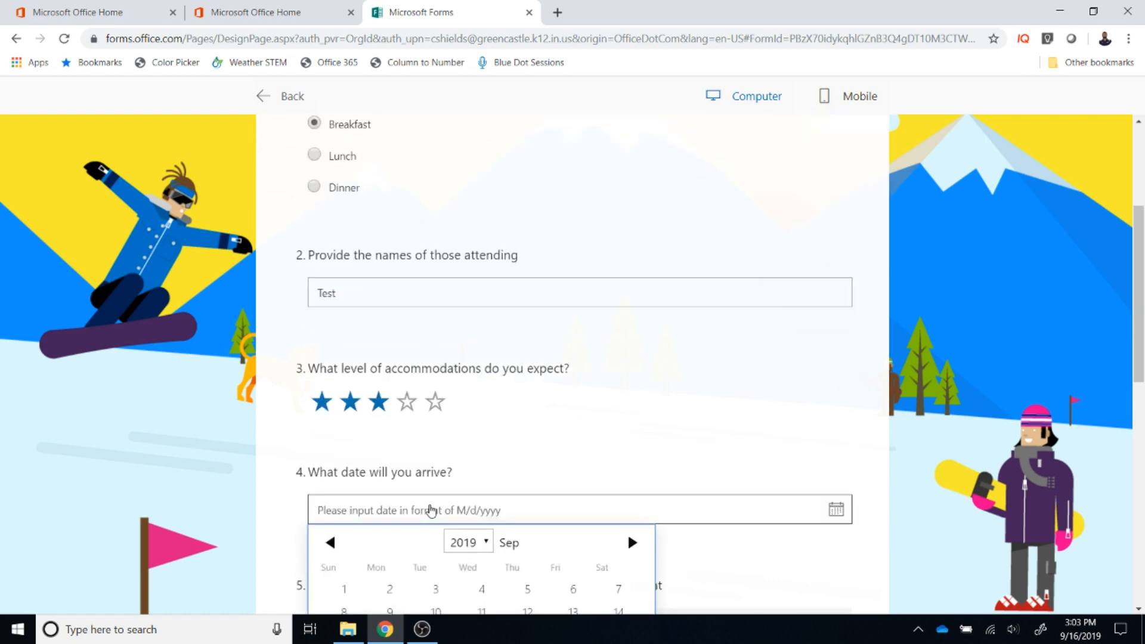
pyautogui.scroll(-2, 420, 507)
pyautogui.click(390, 486)
# - Rank "Time at the beach" last, below "Time in the mountains" and "Time to relax at the vacation house"
pyautogui.scroll(-3, 399, 490)
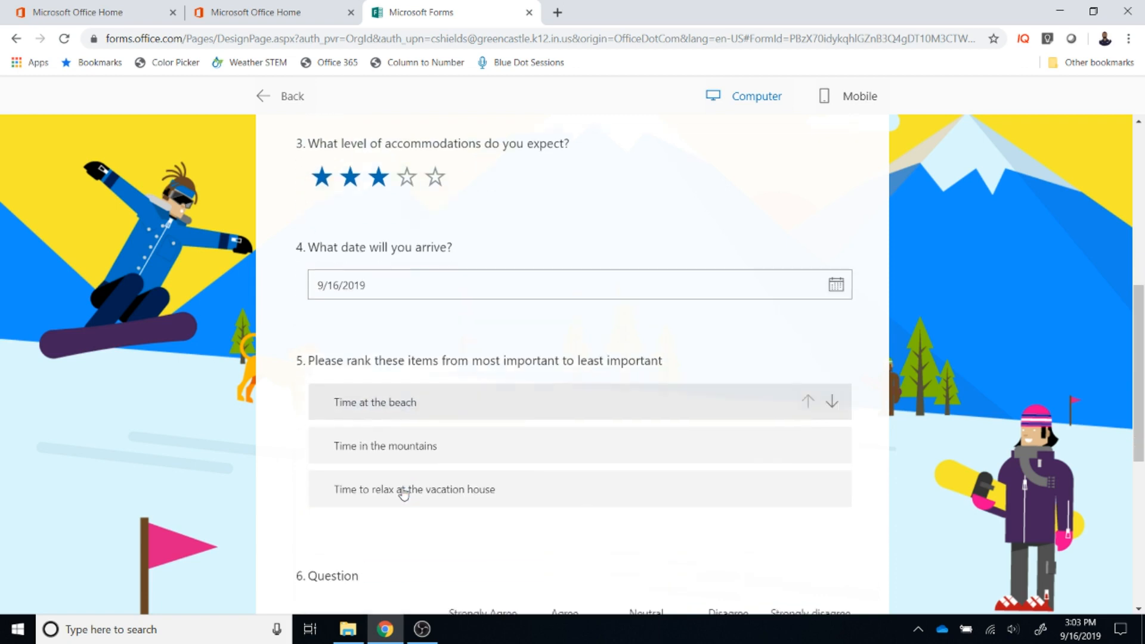
pyautogui.click(832, 329)
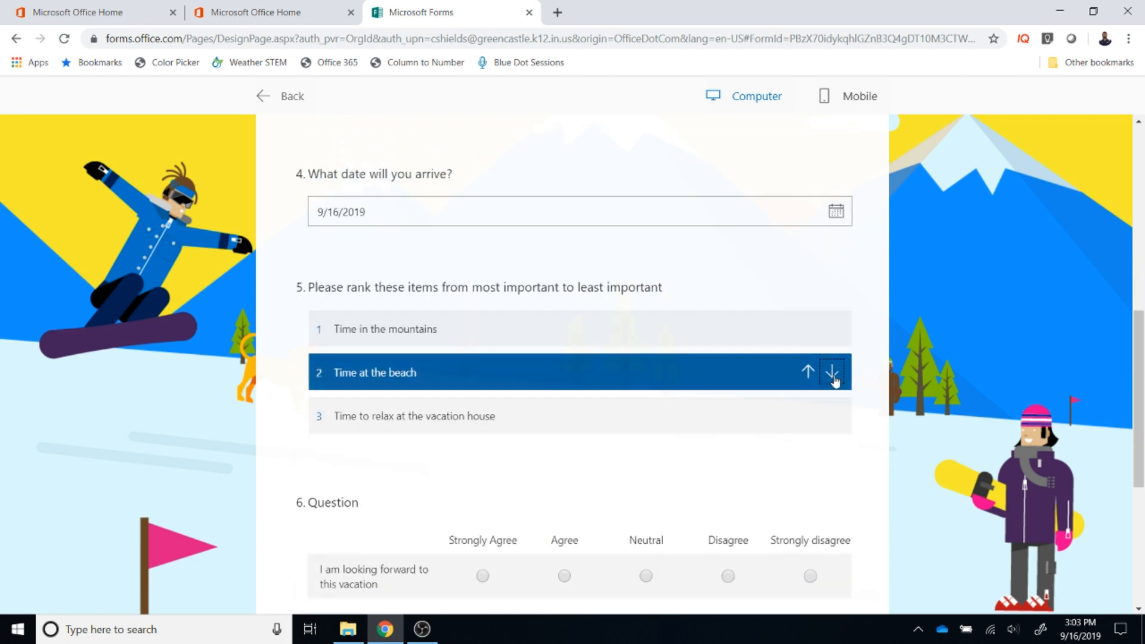
pyautogui.click(832, 373)
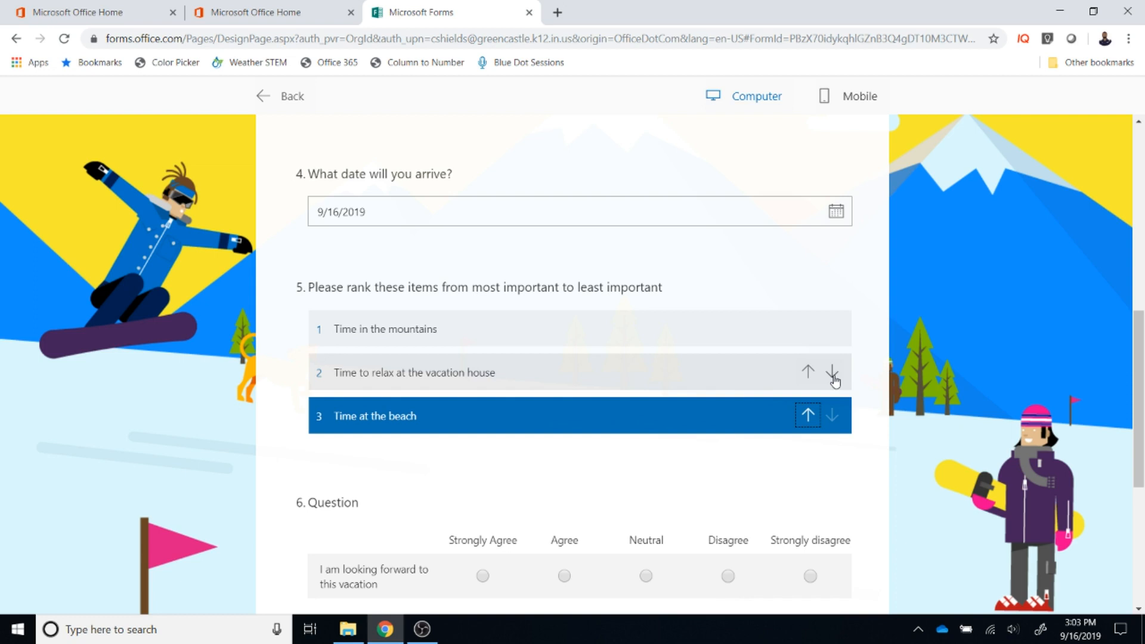
# - Answer Disagree for looking forward to the vacation, choose a recommendation score of 6, and submit the response
pyautogui.scroll(-4, 834, 380)
pyautogui.click(728, 352)
pyautogui.click(644, 482)
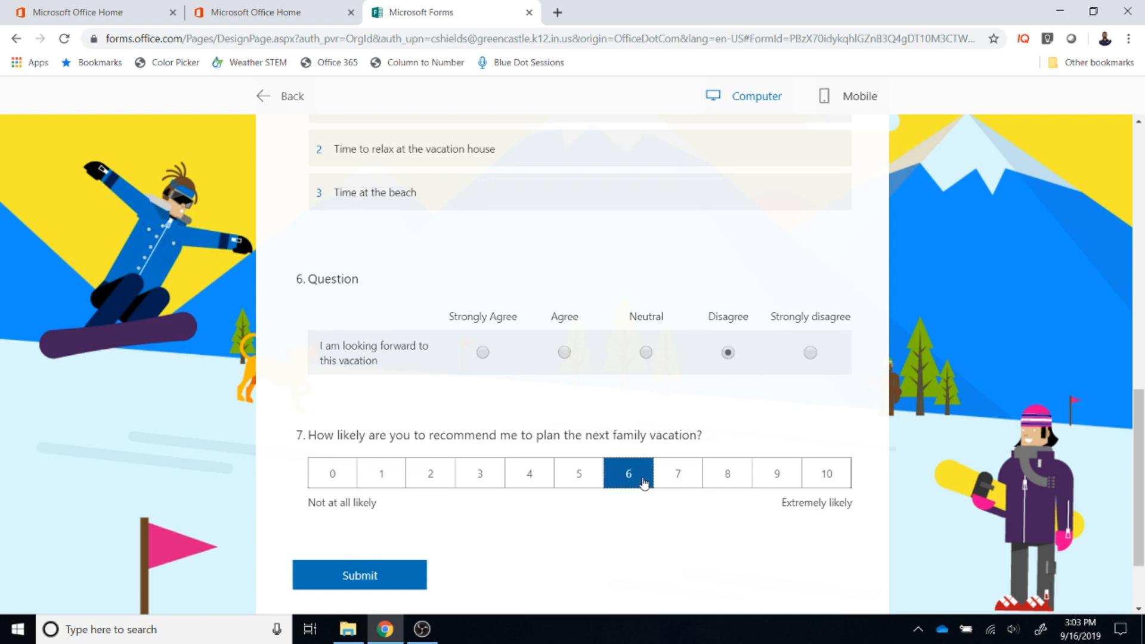
pyautogui.click(425, 582)
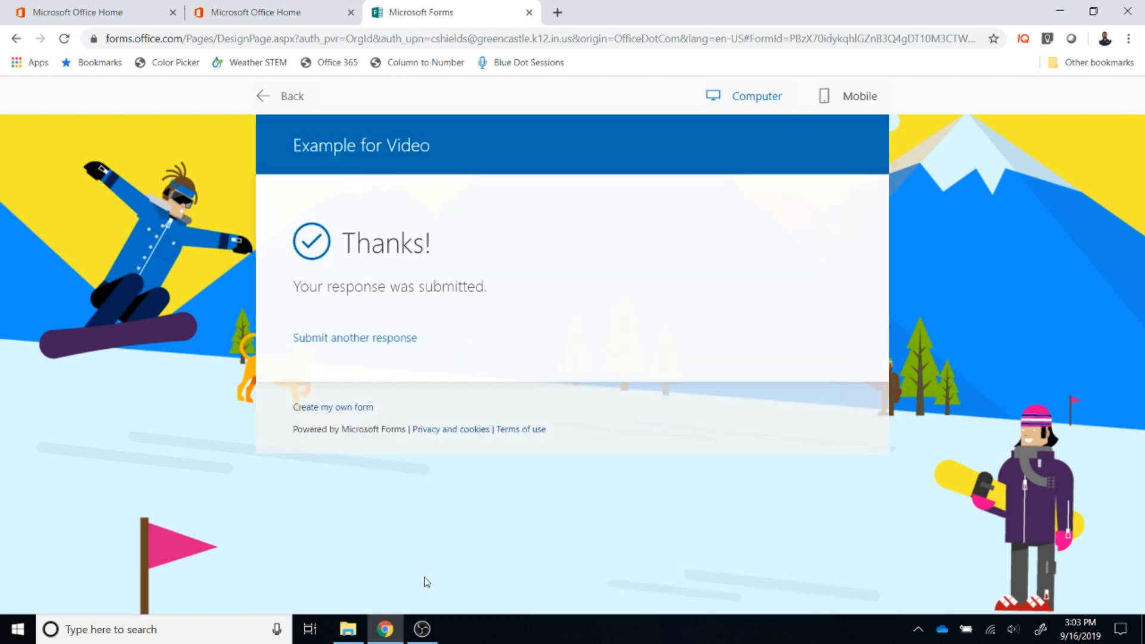
# - Leave the preview, open the form's response summary, and view the additional options for the responses
pyautogui.click(270, 102)
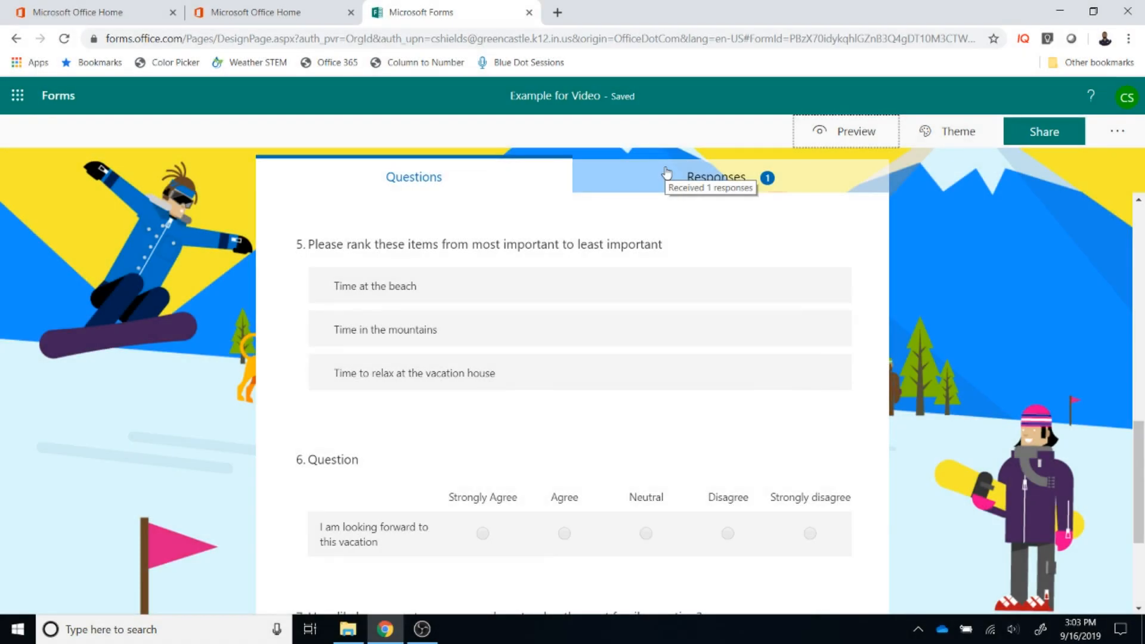
pyautogui.click(667, 174)
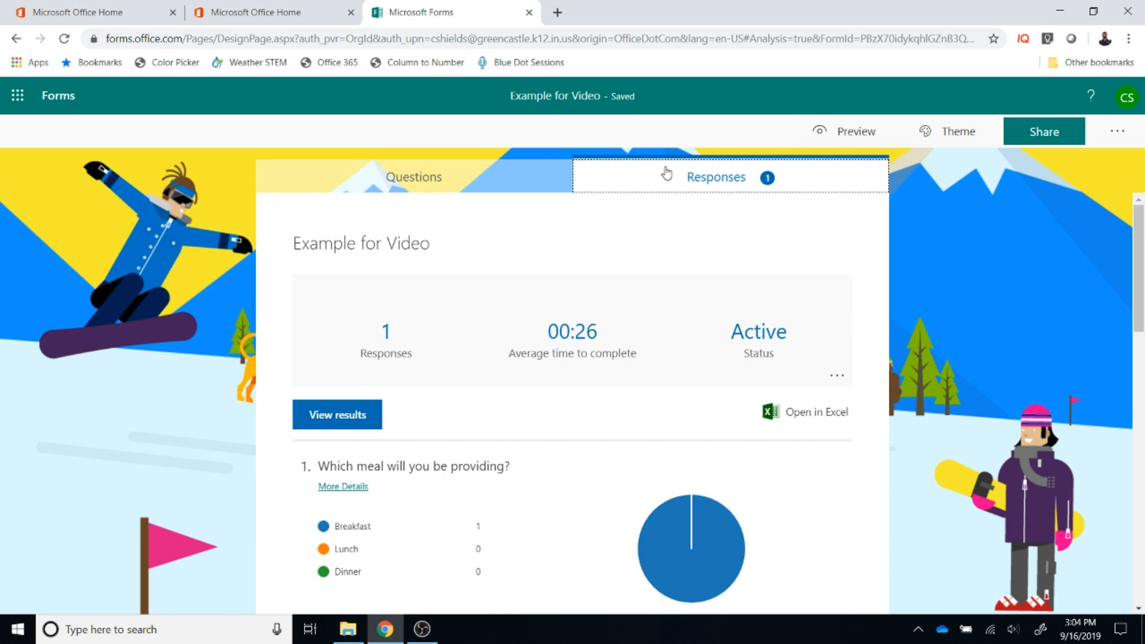
pyautogui.click(837, 377)
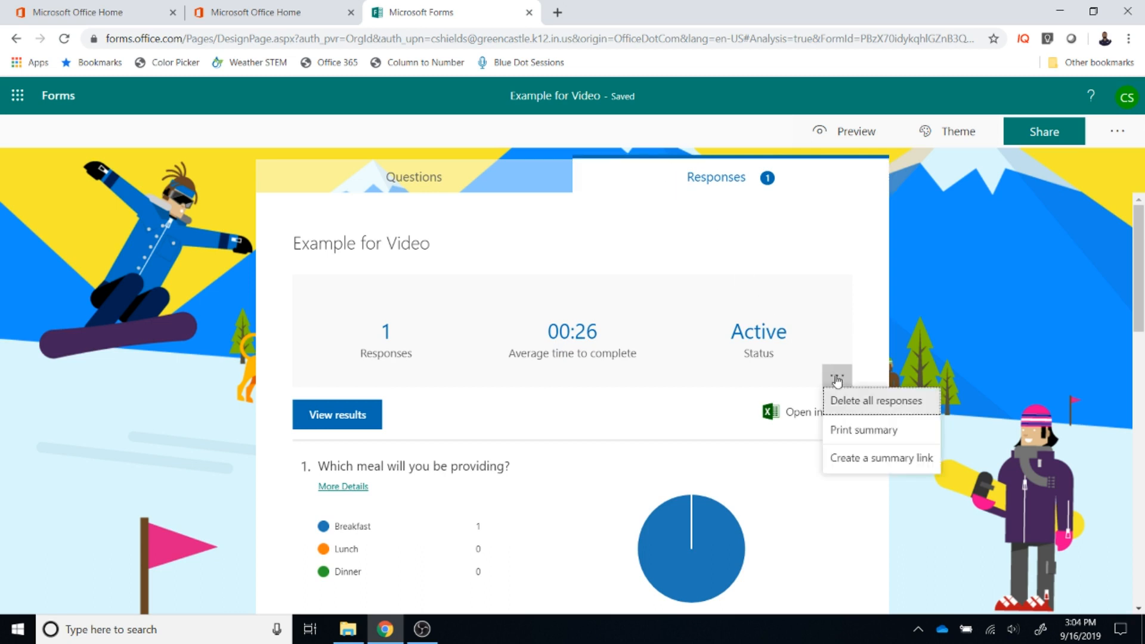
# - Permanently delete all existing responses to the form and return to its questions
pyautogui.click(842, 399)
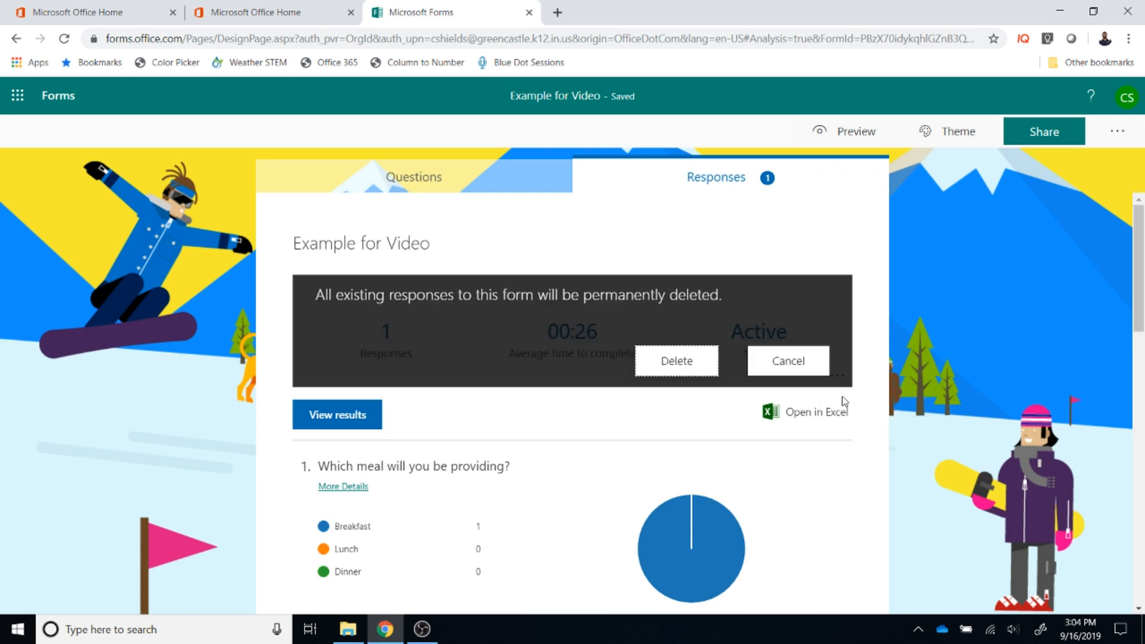
pyautogui.click(670, 363)
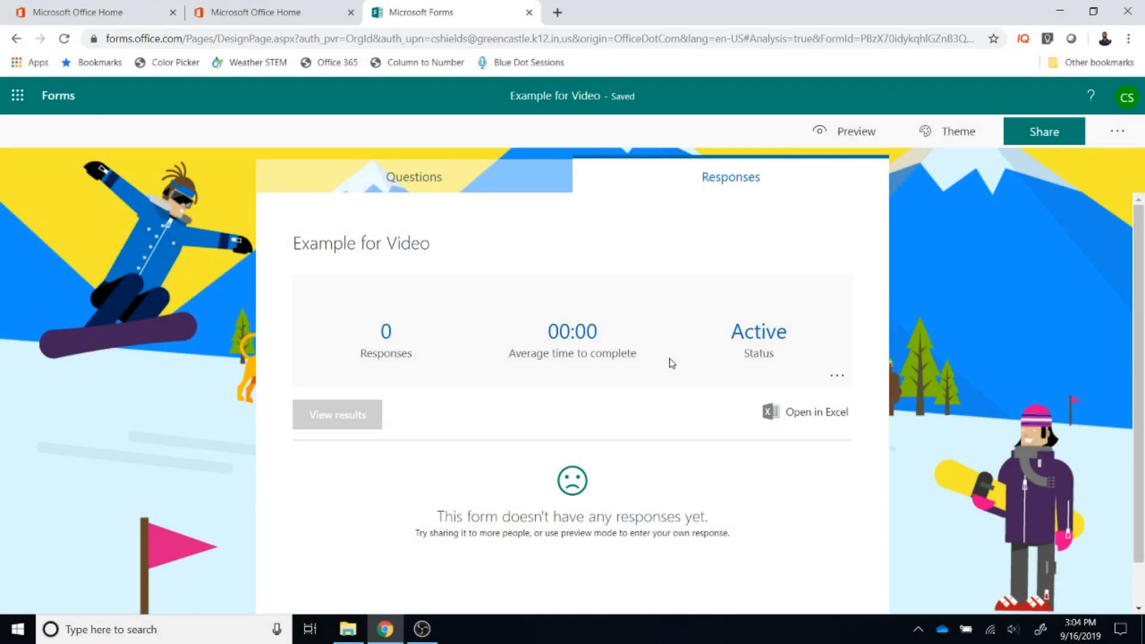
pyautogui.click(494, 174)
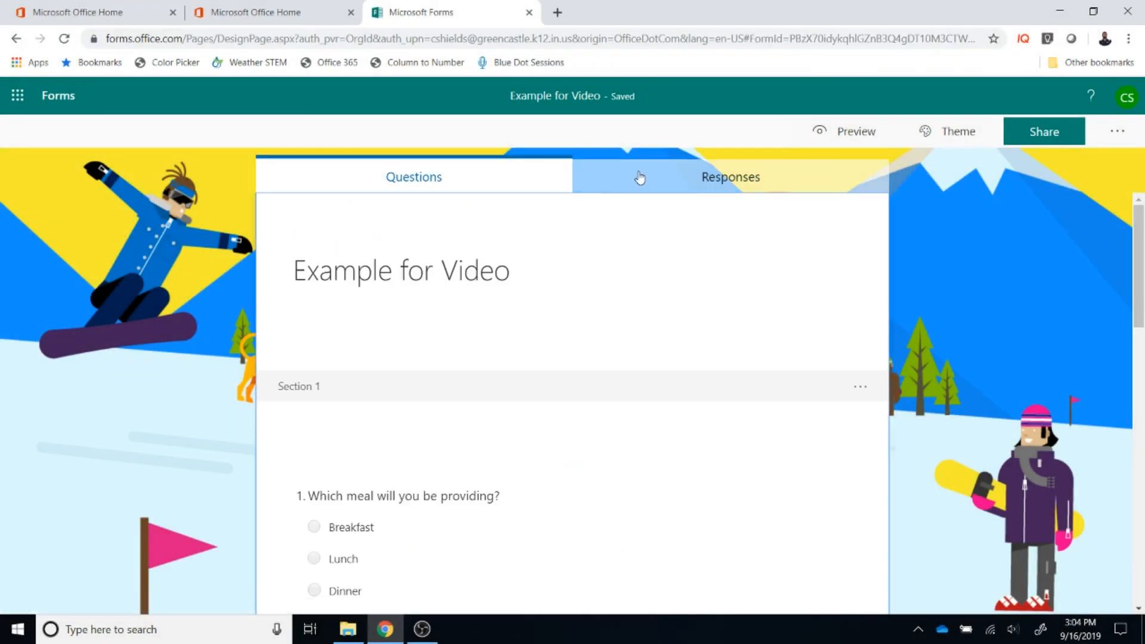
# - View the form's sharing options: response link, QR code, embed code and e-mail
pyautogui.click(1020, 139)
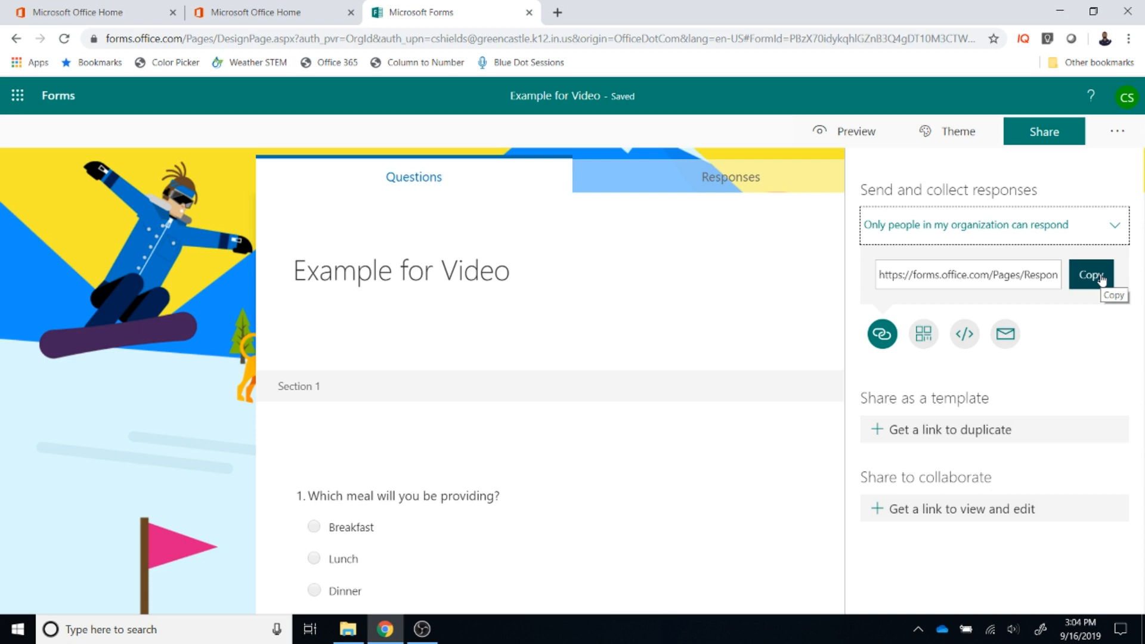
pyautogui.click(934, 340)
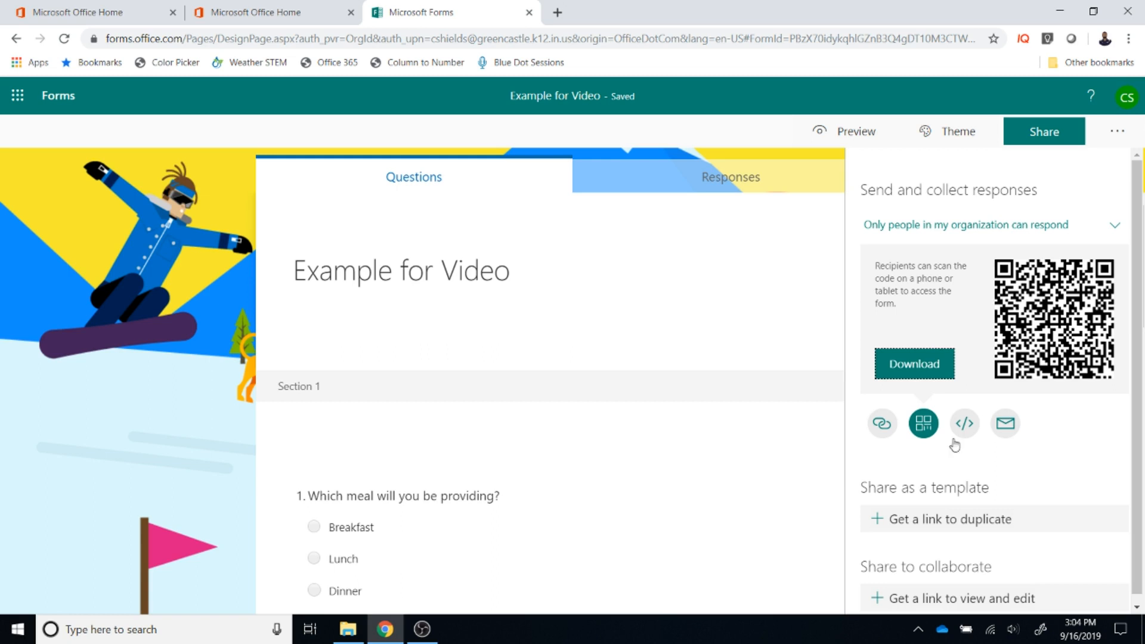
pyautogui.click(965, 423)
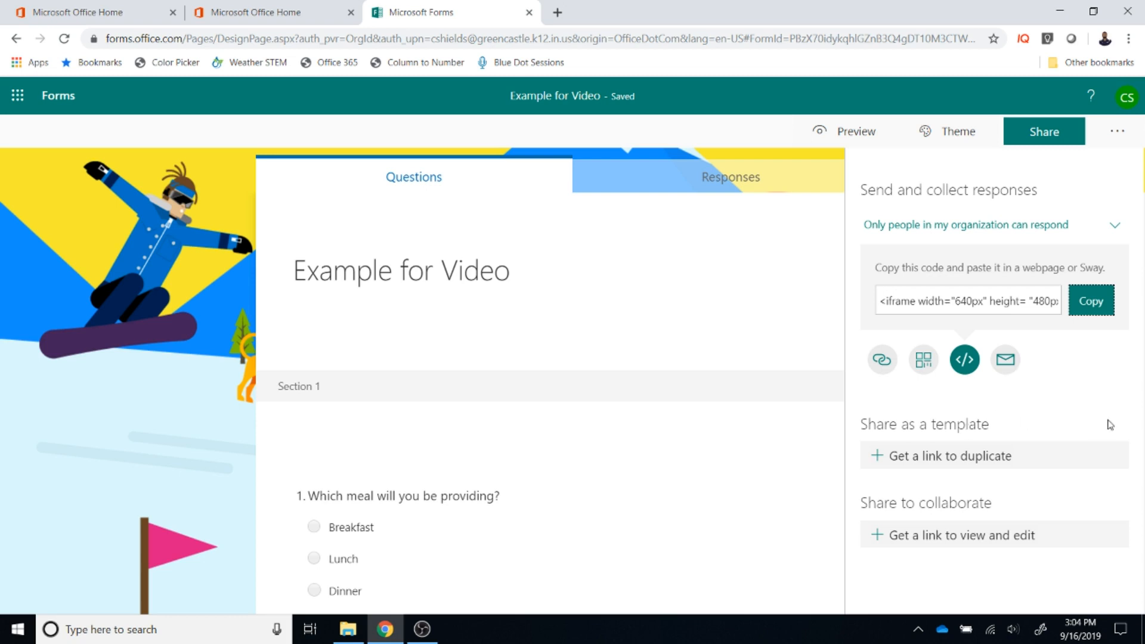
pyautogui.click(1007, 369)
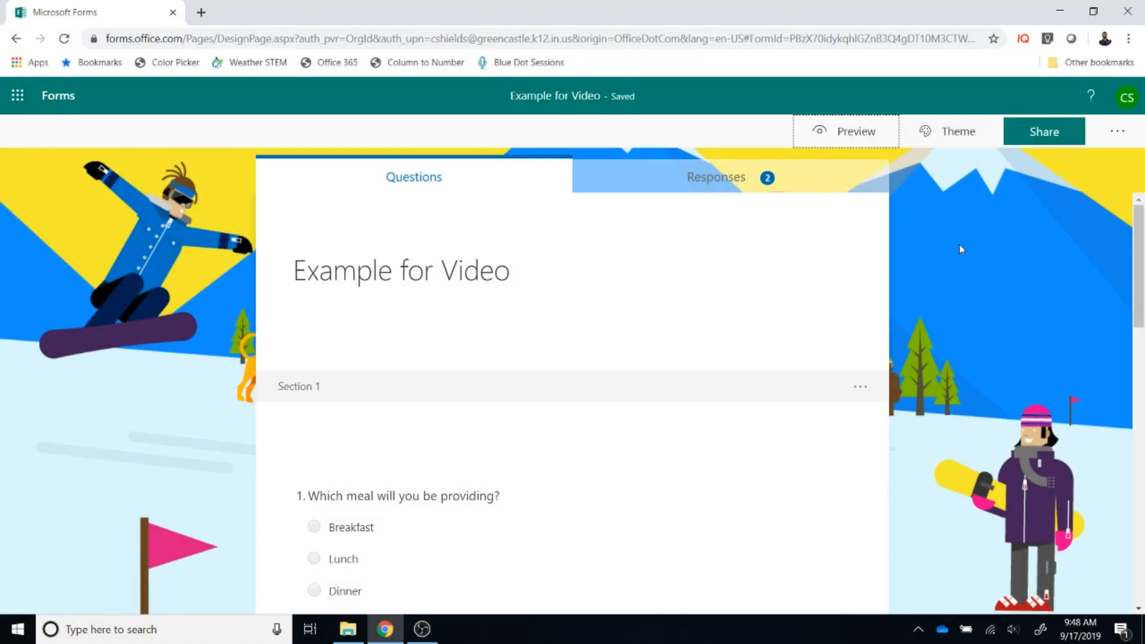
# - Open the response summary of "Example for Video" and review the results for each question
pyautogui.click(795, 192)
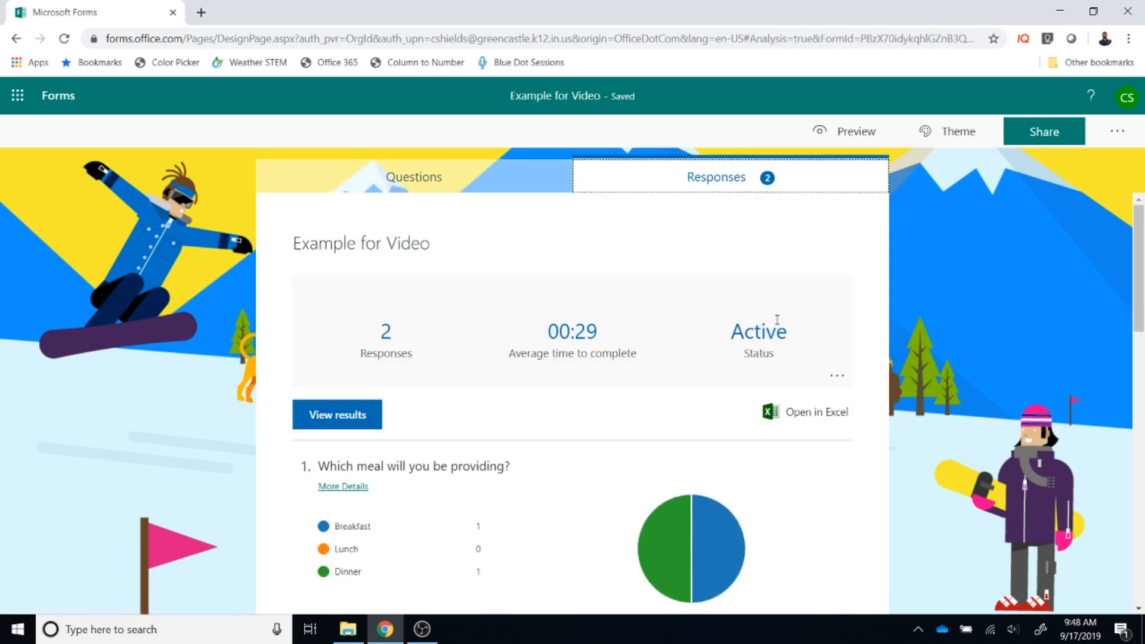
pyautogui.scroll(-4, 777, 319)
pyautogui.scroll(-8, 778, 322)
pyautogui.scroll(-4, 777, 325)
pyautogui.scroll(15, 777, 325)
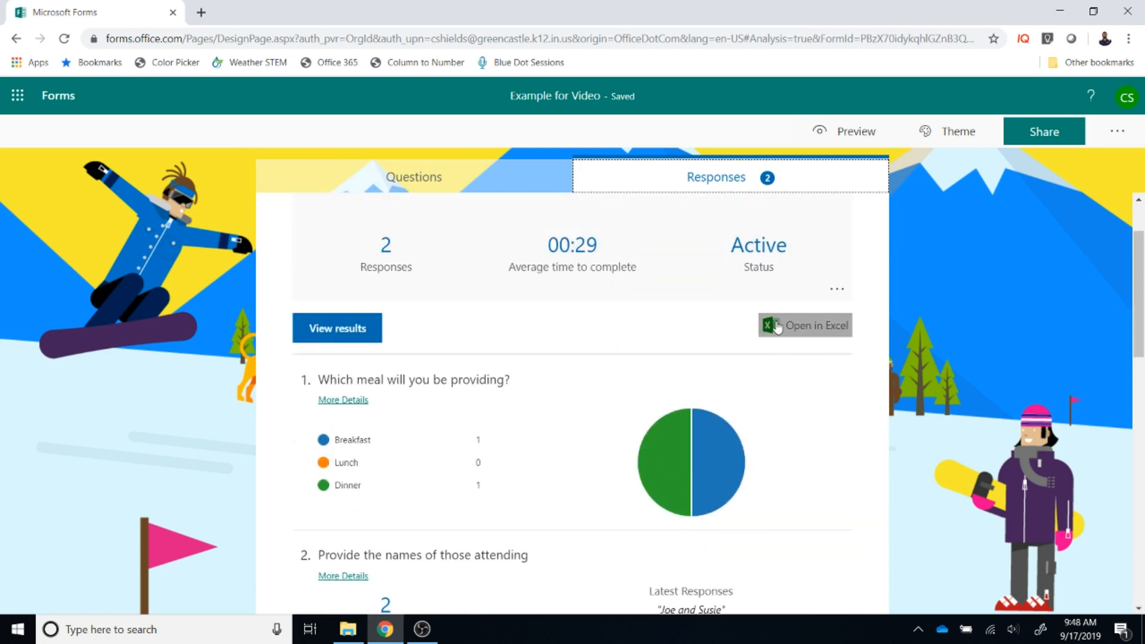
# - View the individual results, check the list of responders, and return to the response summary
pyautogui.click(337, 328)
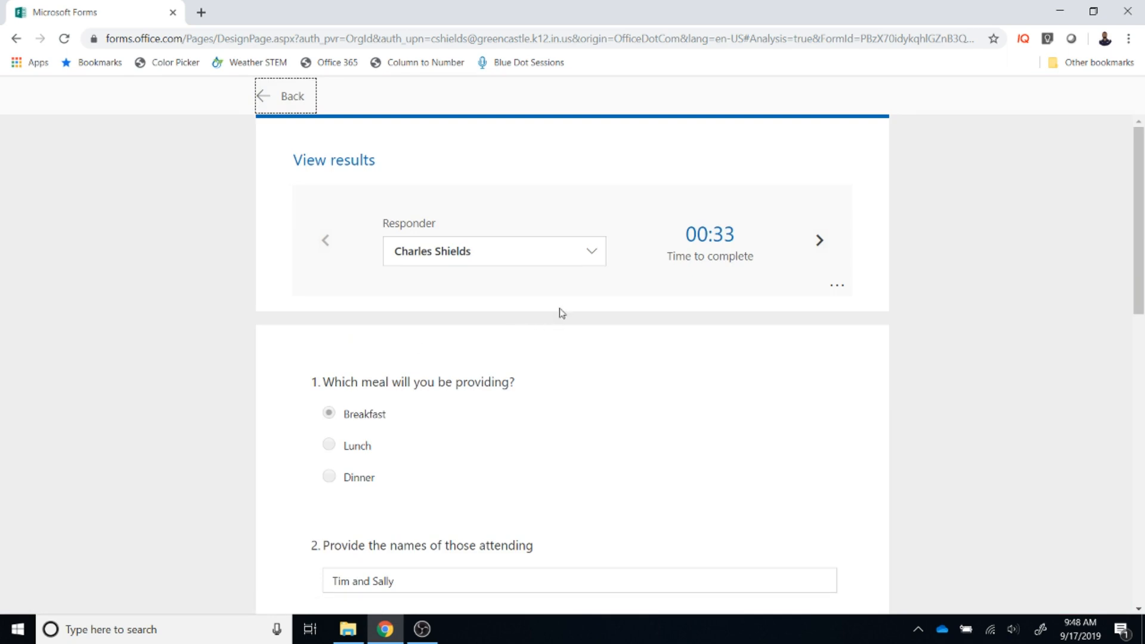
pyautogui.click(589, 257)
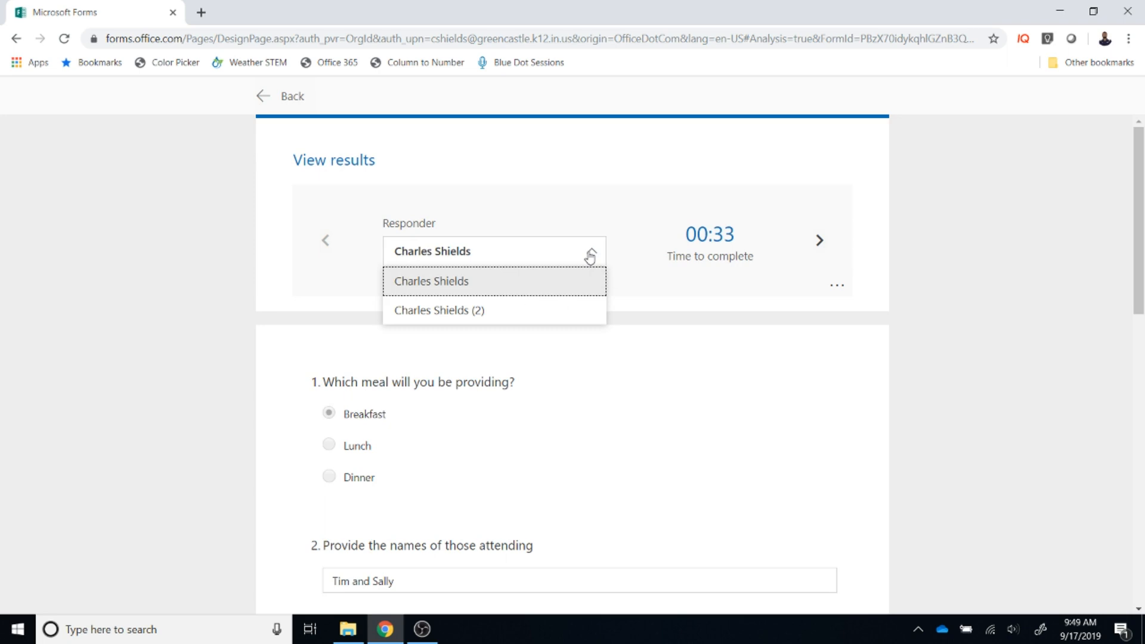
pyautogui.click(279, 96)
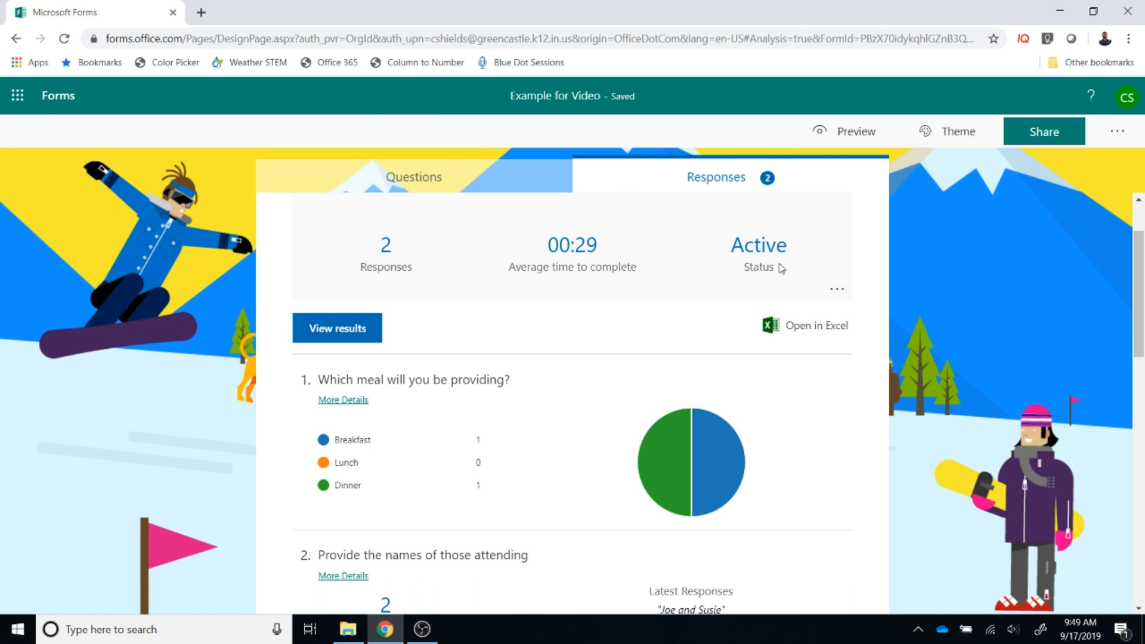
# - Create a summary link for the responses and copy it
pyautogui.click(832, 290)
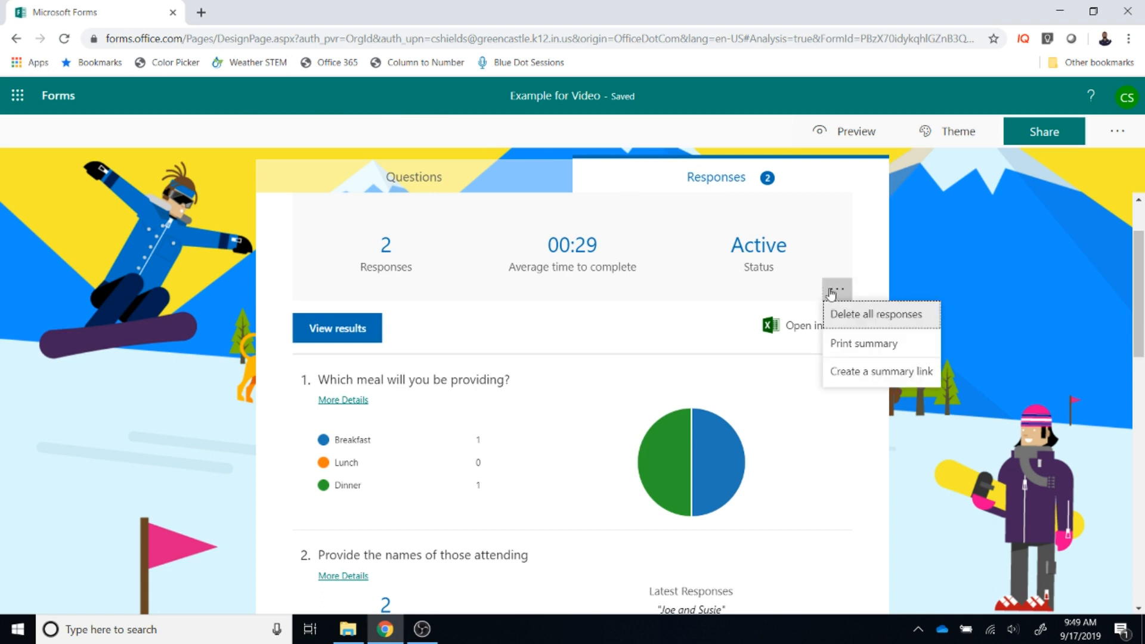
pyautogui.click(847, 372)
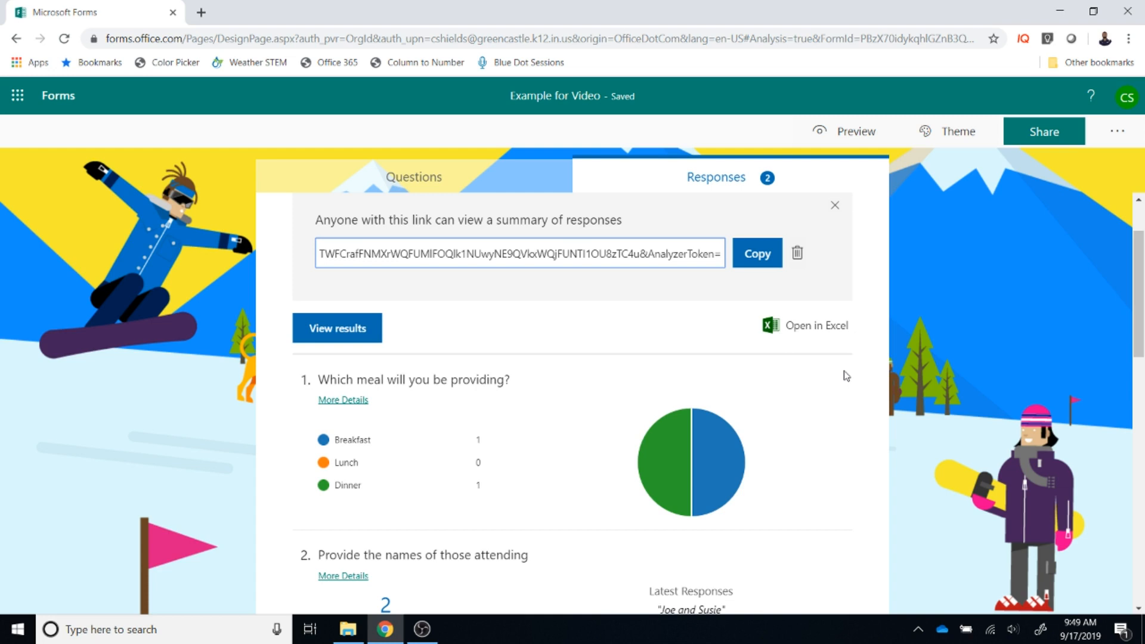
pyautogui.click(744, 249)
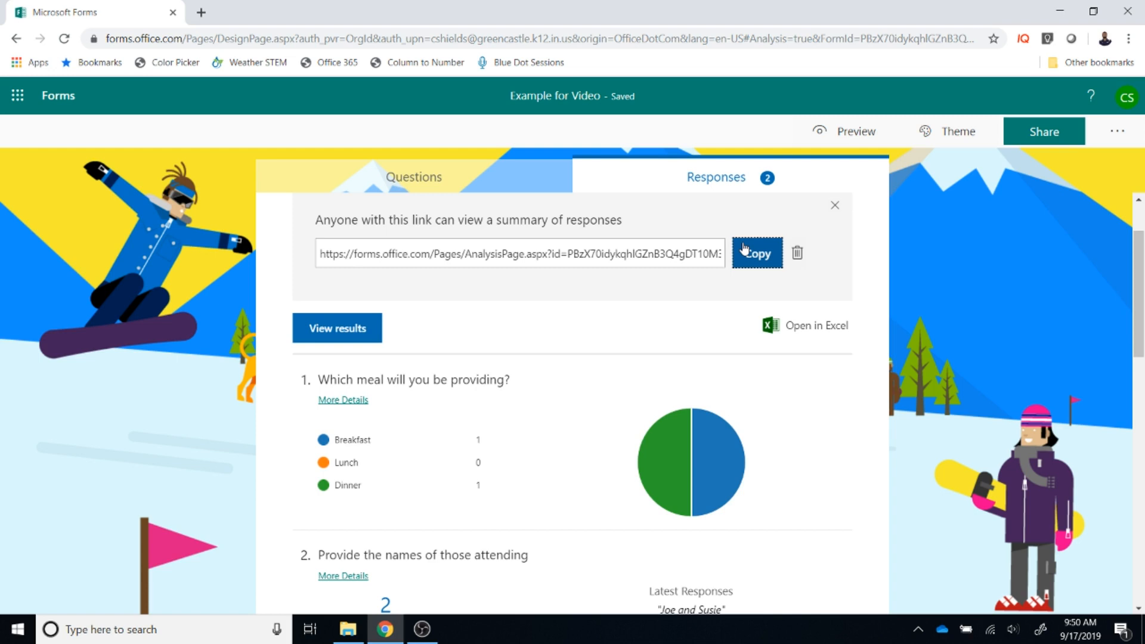
# - Export the responses to Excel as "Example for Video(1-2)" in Downloads, open the workbook, and enable editing
pyautogui.click(797, 326)
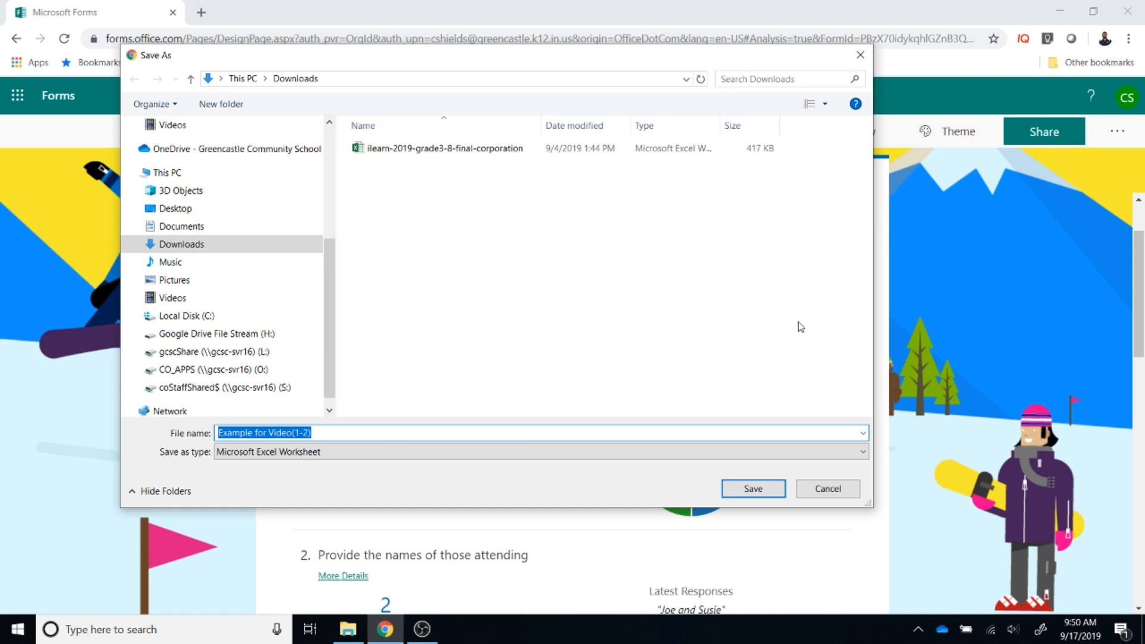
pyautogui.click(753, 488)
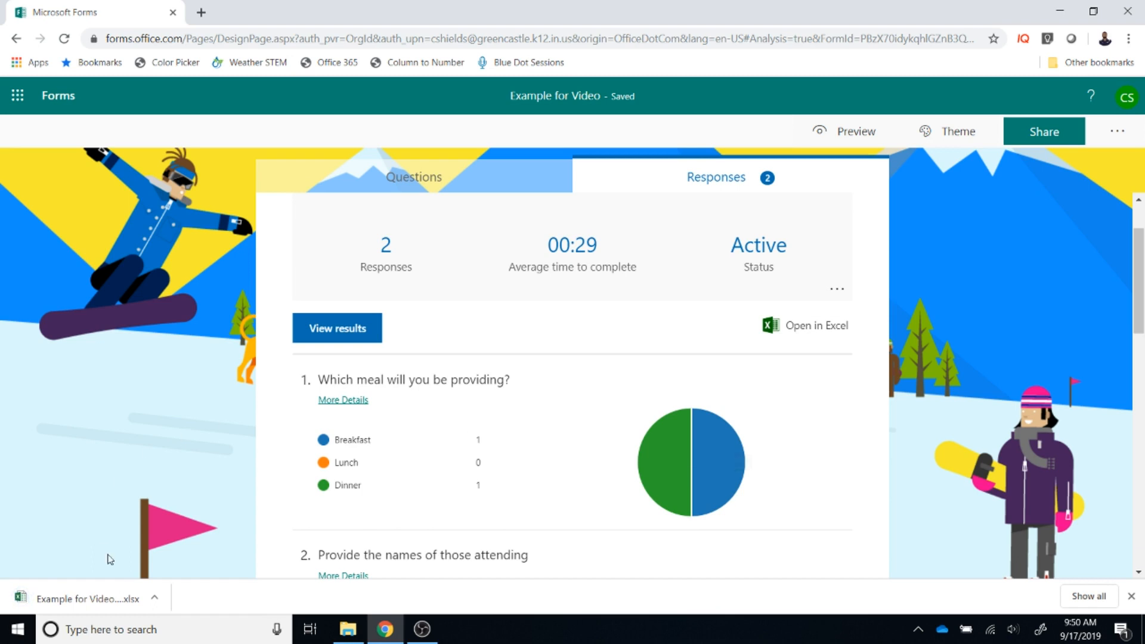
pyautogui.click(154, 599)
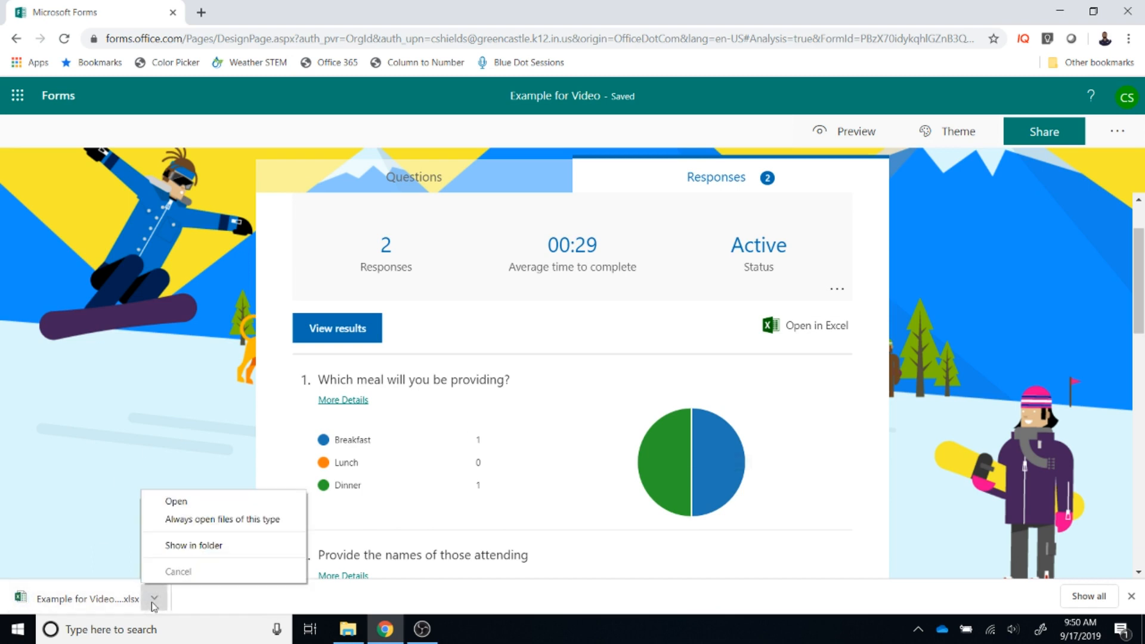
pyautogui.click(191, 505)
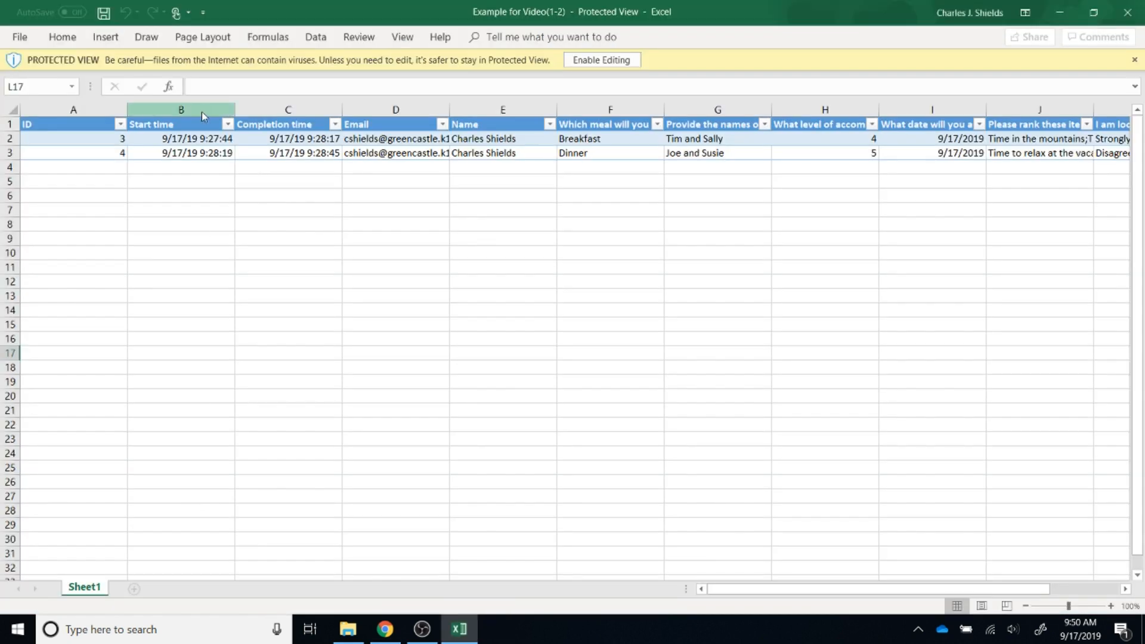
pyautogui.click(590, 62)
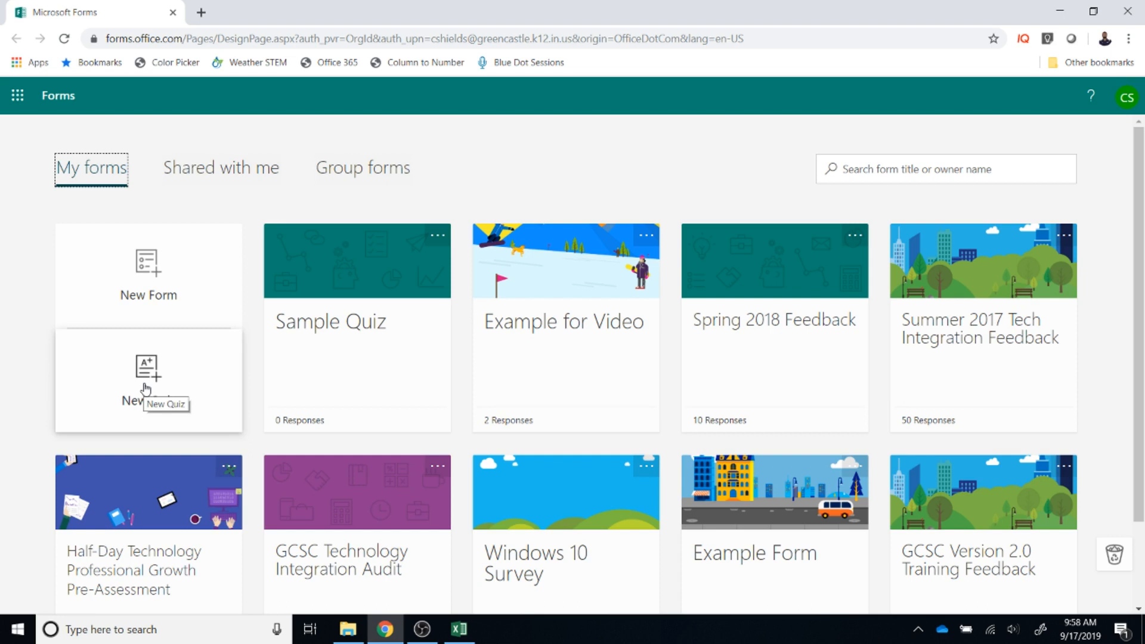
# - Open the "Sample Quiz" and edit its Rose Bowl question, with a respondent message field under "Big 12"
pyautogui.click(335, 332)
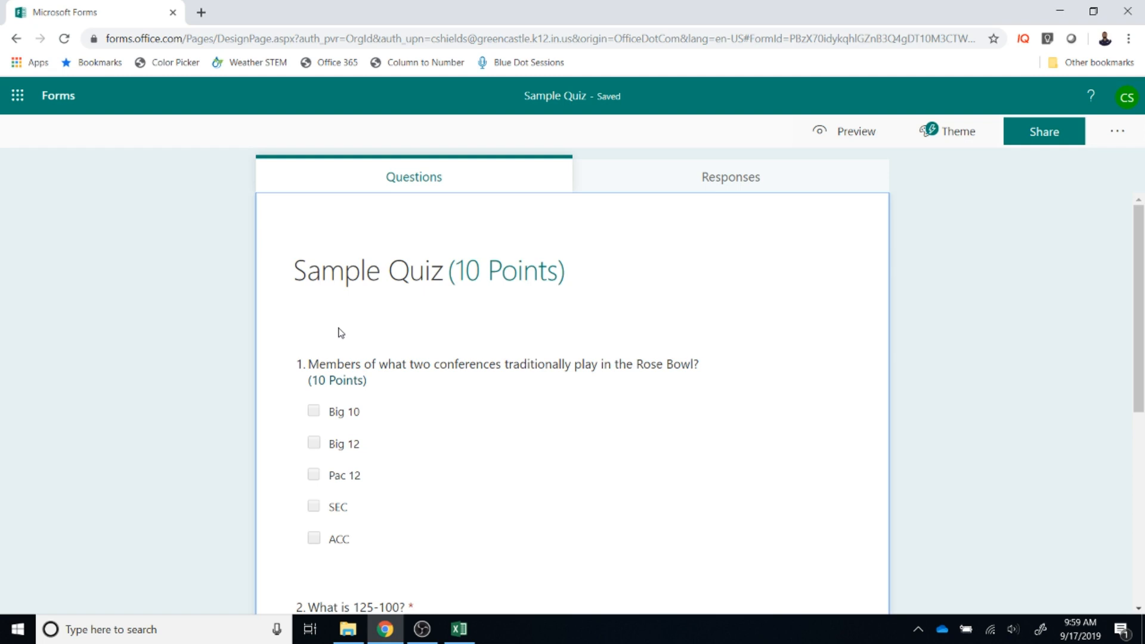
pyautogui.scroll(-1, 337, 332)
pyautogui.click(419, 378)
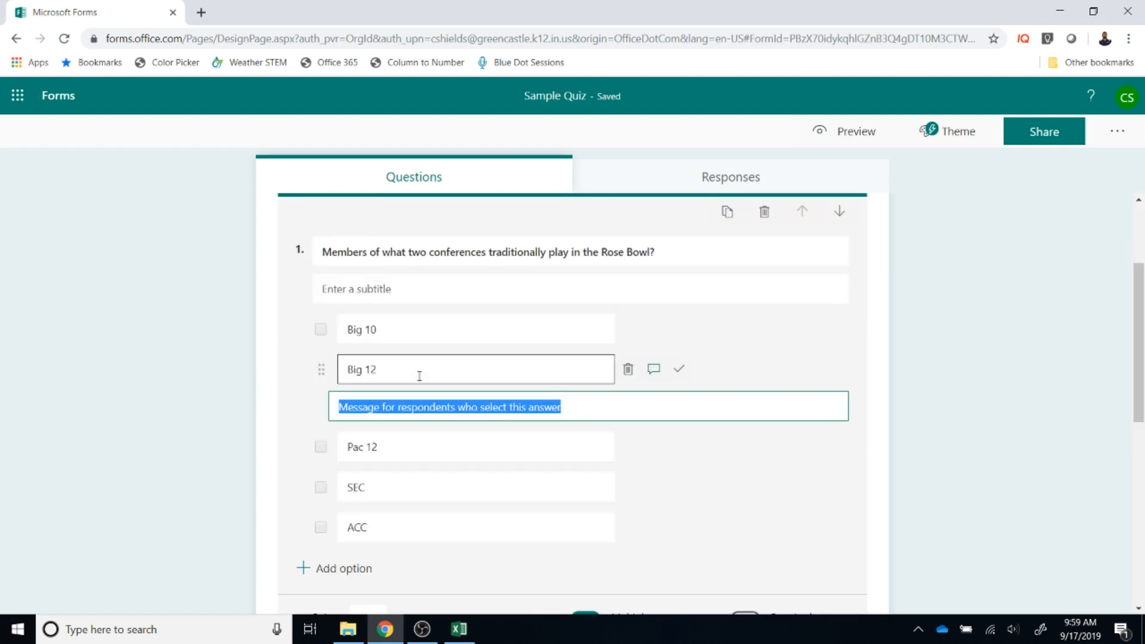
# - Toggle multiple answers off and back on for the Rose Bowl question, and make the question required
pyautogui.scroll(-1, 419, 375)
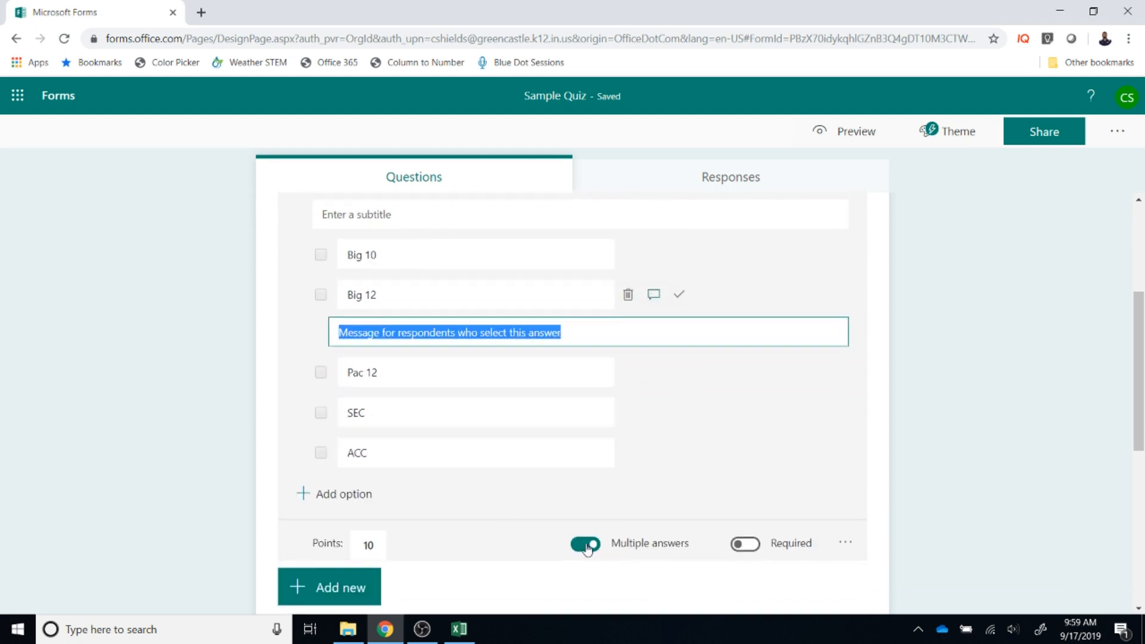
pyautogui.click(594, 550)
pyautogui.click(593, 550)
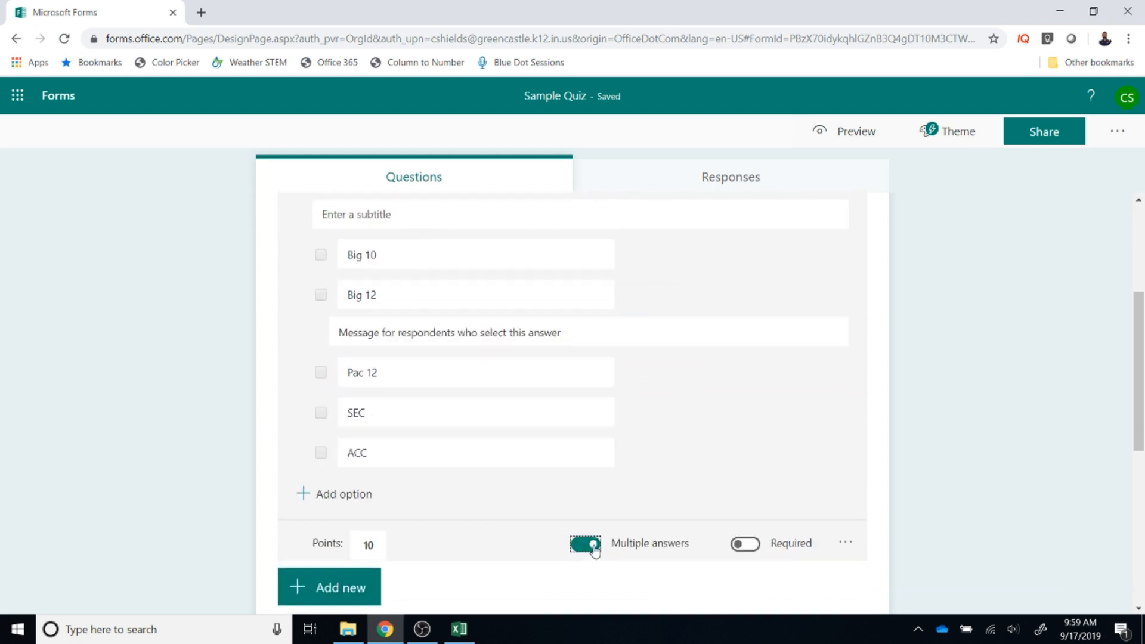
pyautogui.click(743, 546)
pyautogui.scroll(1, 743, 546)
# - Mark "Big 10" and "Pac 12" as correct answers and add a respondent message field to "Big 10"
pyautogui.moveTo(669, 340)
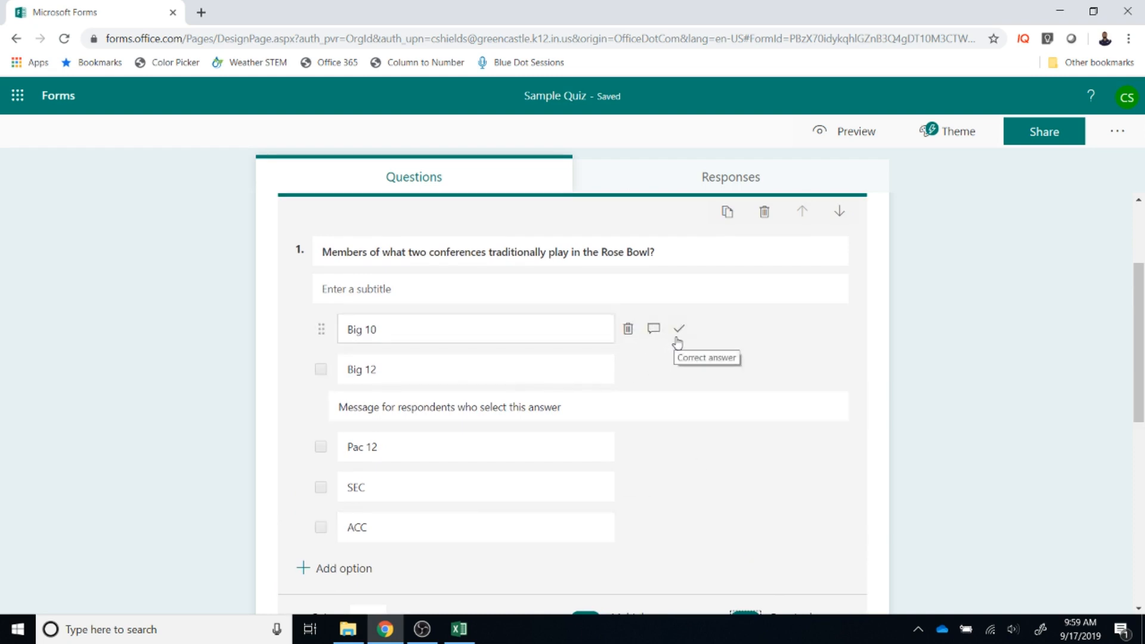
pyautogui.click(678, 332)
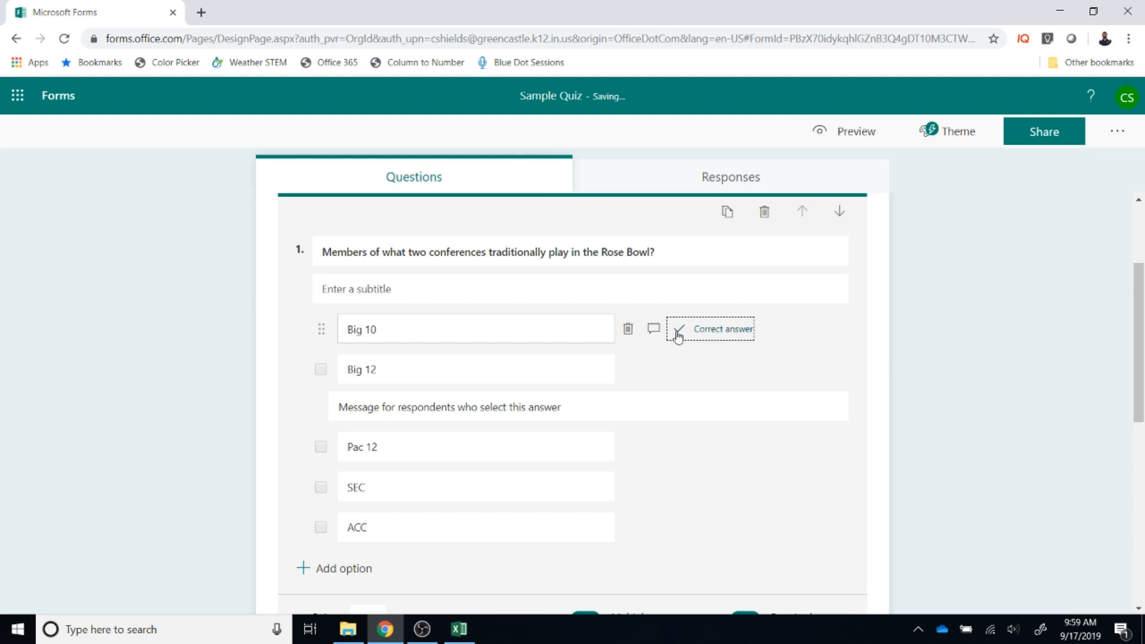
pyautogui.click(691, 447)
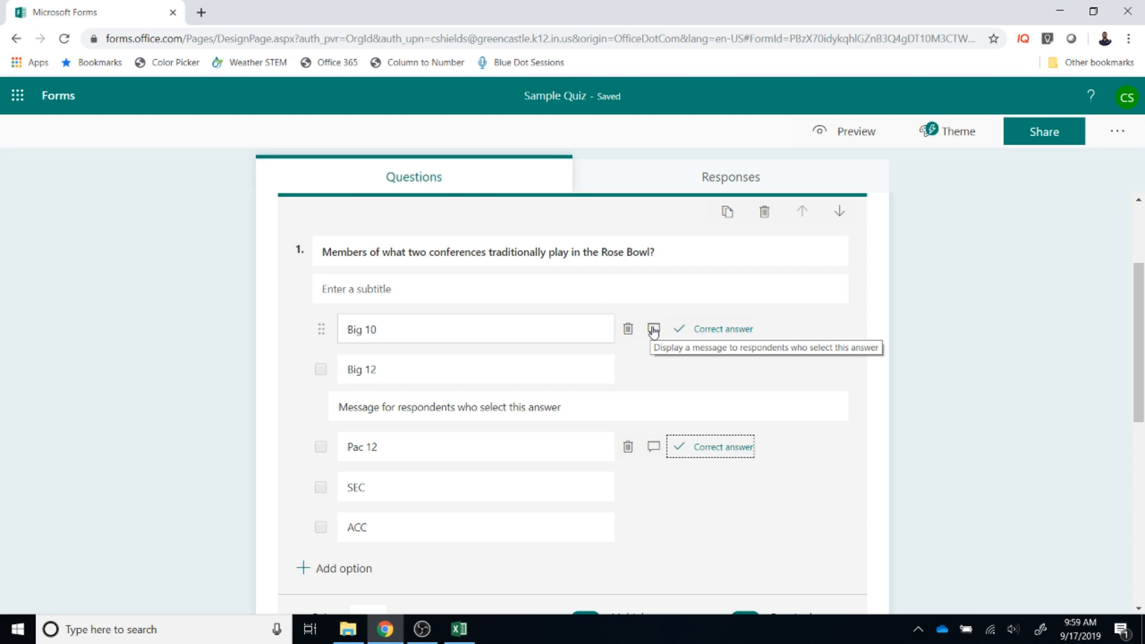
pyautogui.click(654, 330)
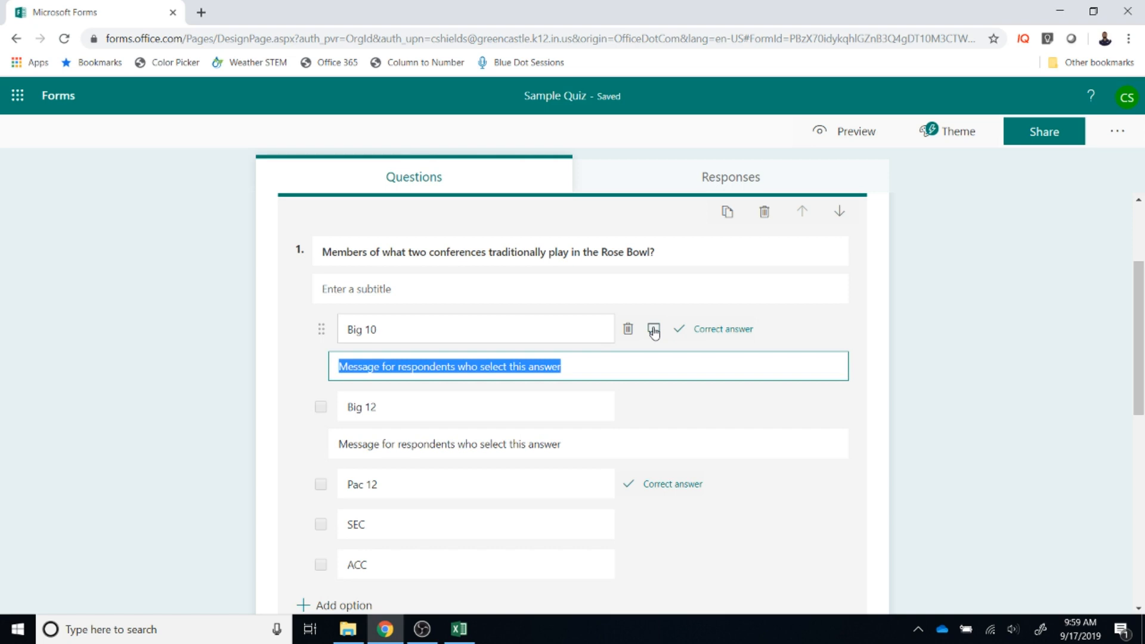
# - Examine the Rose Bowl question's points setting and its additional options
pyautogui.scroll(-3, 649, 332)
pyautogui.click(357, 511)
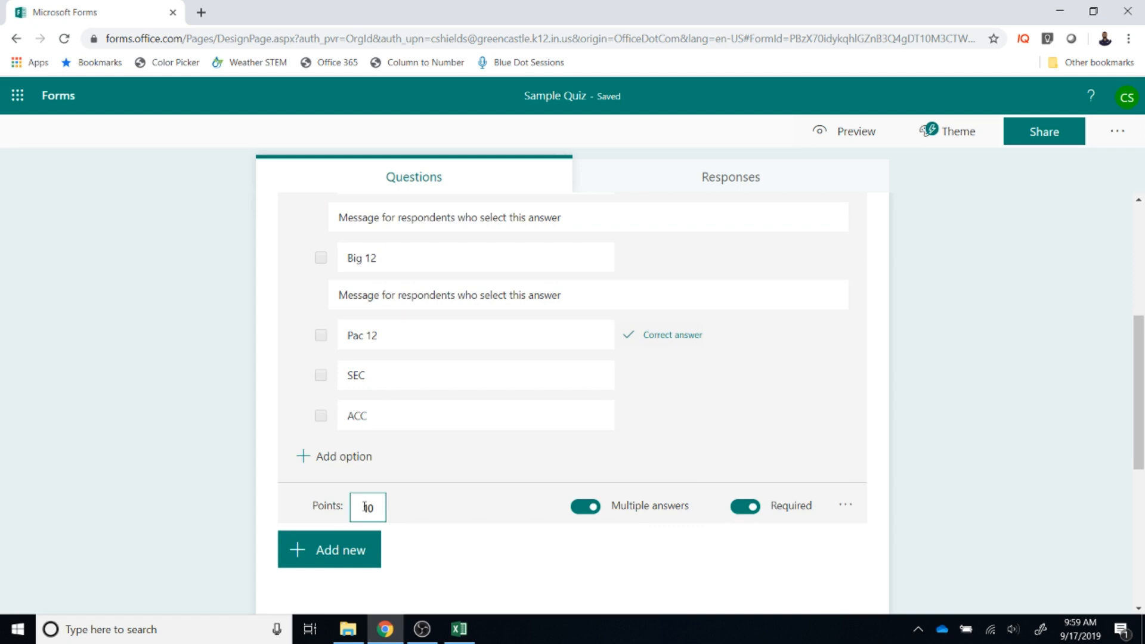
pyautogui.click(843, 506)
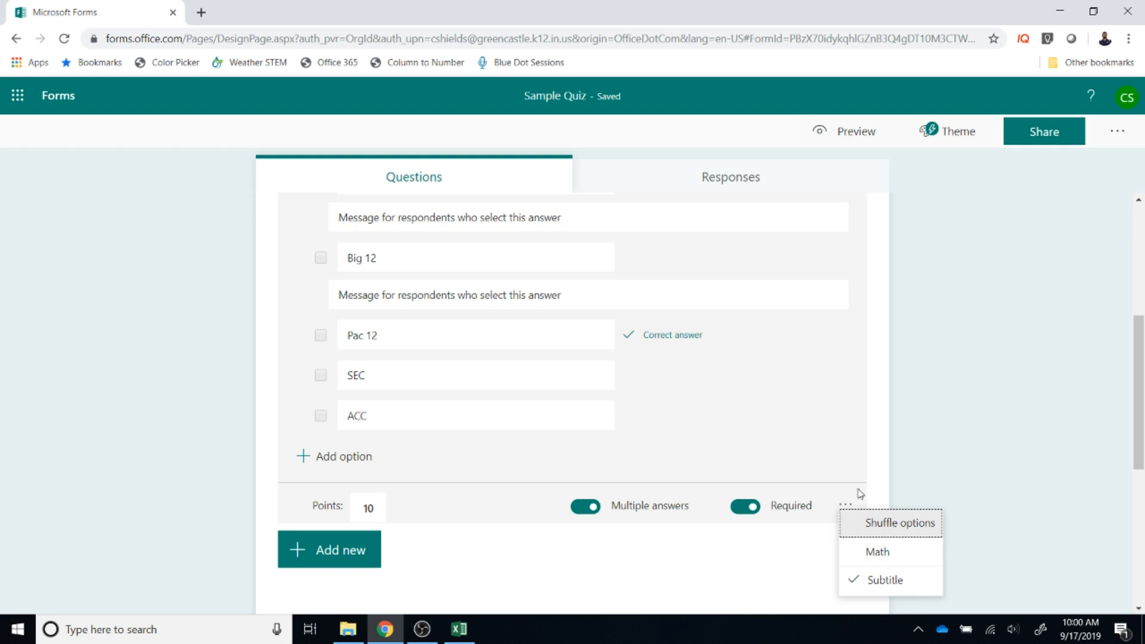
# - Open the question "What is 125-100?" for editing, check its long answer setting, and view its additional options
pyautogui.scroll(-5, 611, 339)
pyautogui.click(610, 339)
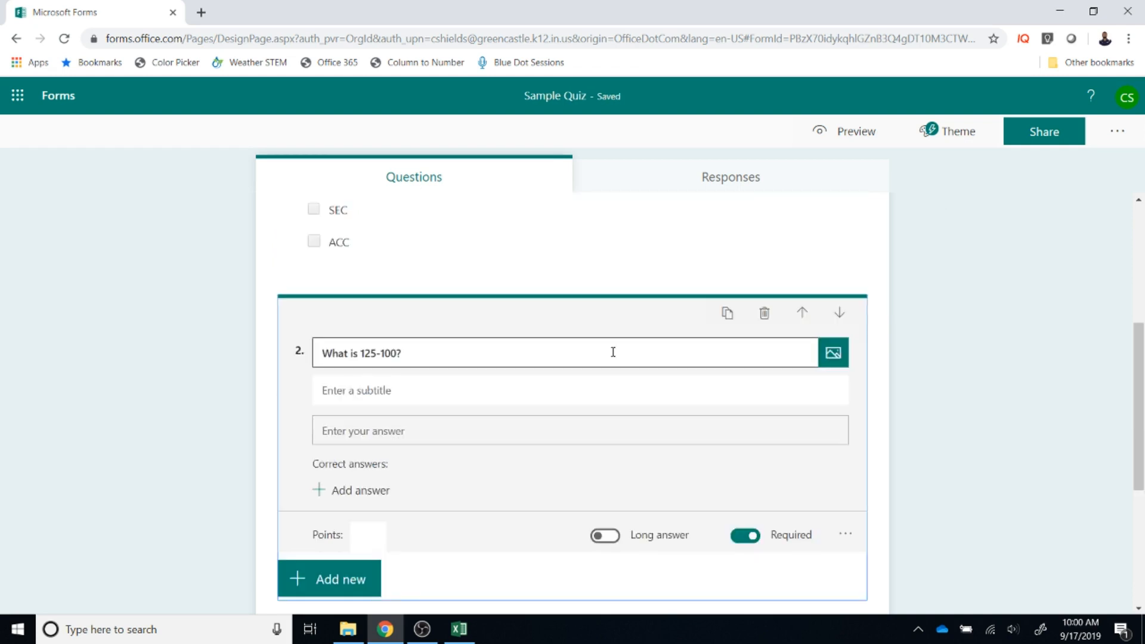
pyautogui.click(606, 536)
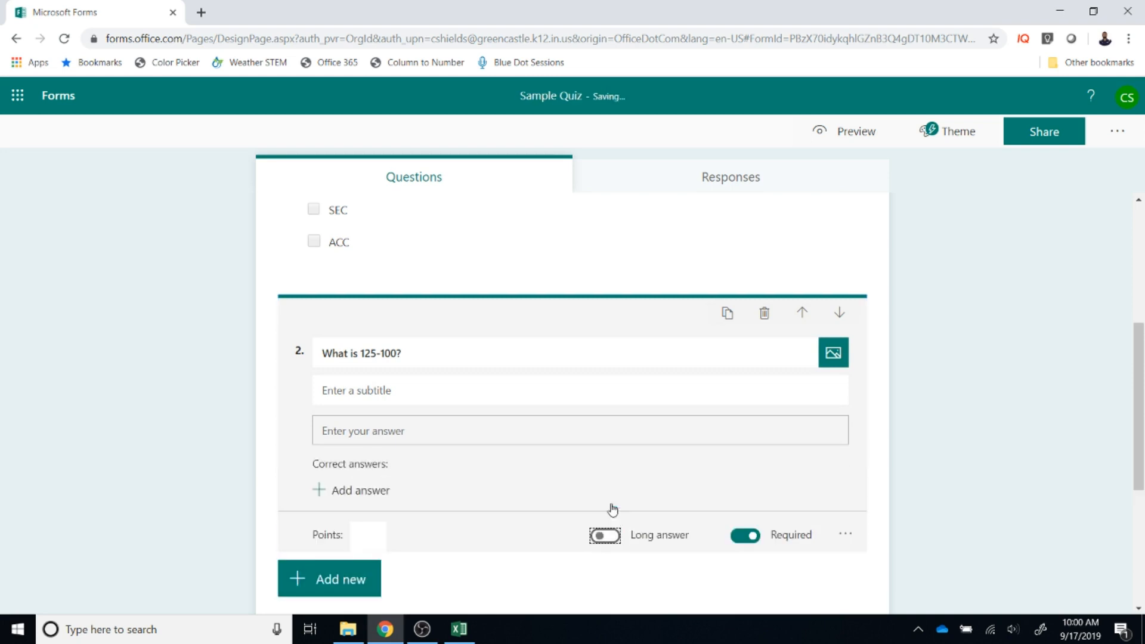
pyautogui.click(846, 537)
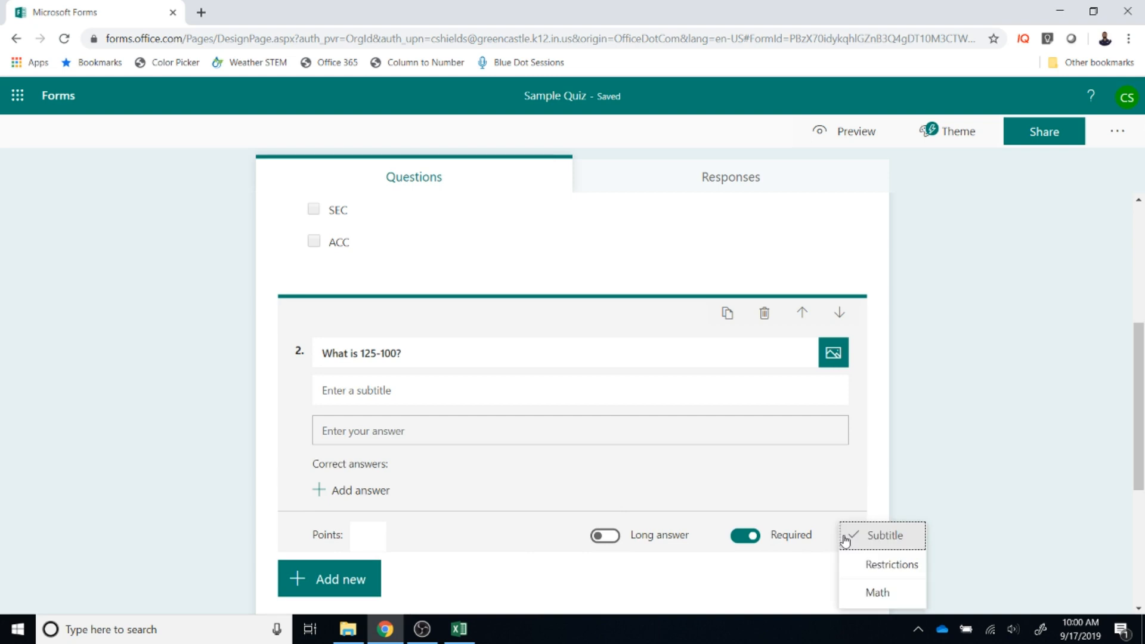
pyautogui.click(477, 486)
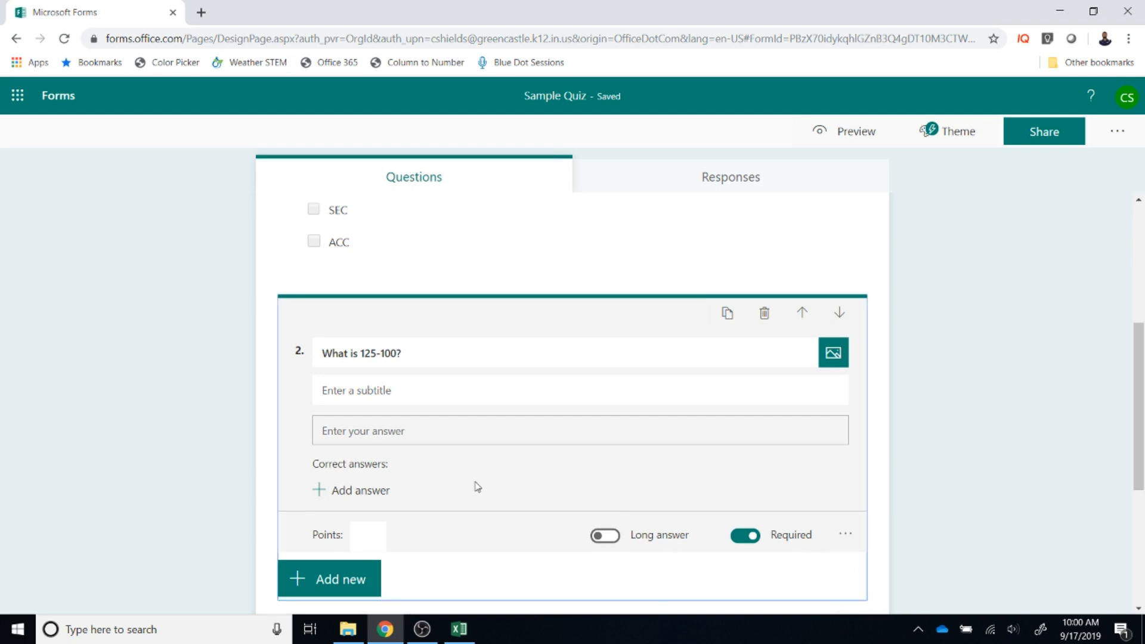
# - Add 25 as the correct answer to "What is 125-100?" and make the question worth 10 points
pyautogui.click(382, 490)
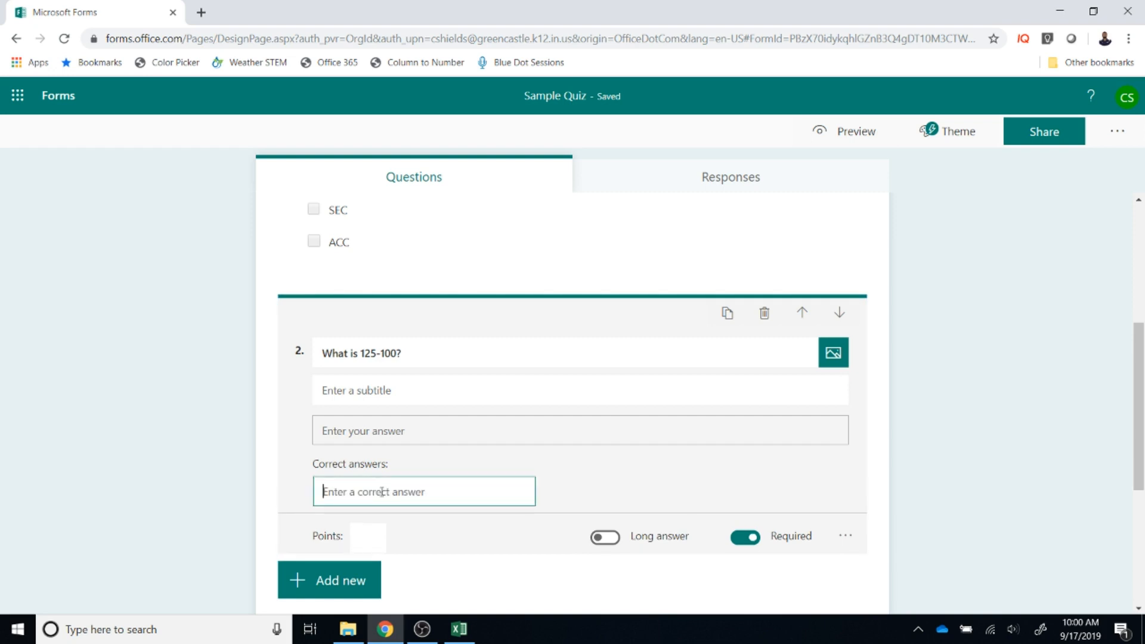
pyautogui.write('25')
pyautogui.click(365, 537)
pyautogui.write('10')
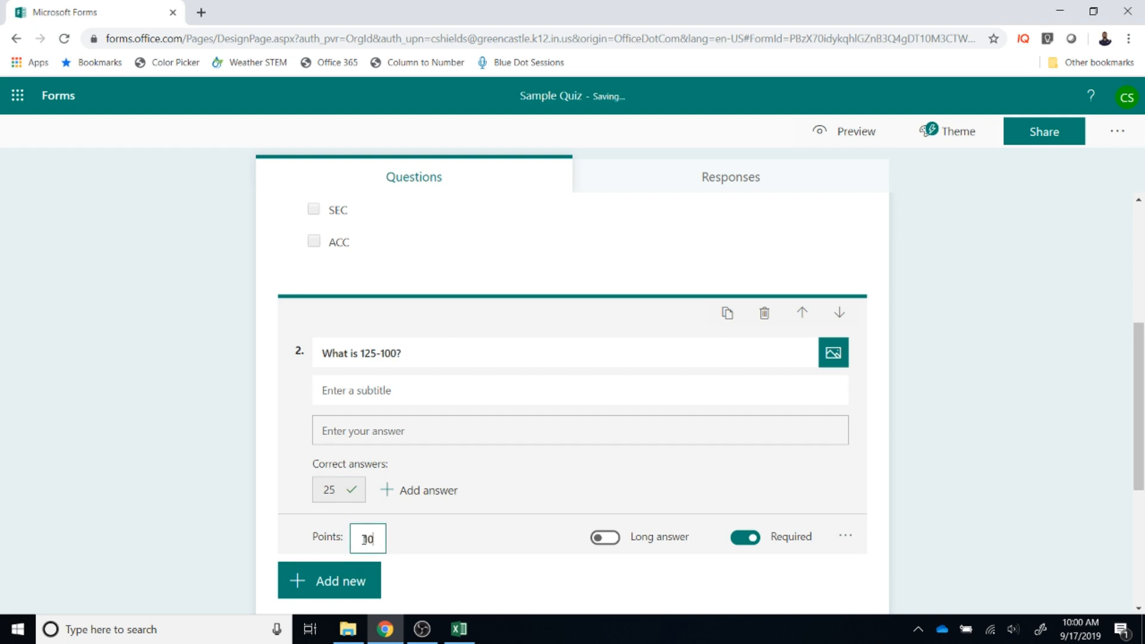
pyautogui.click(419, 534)
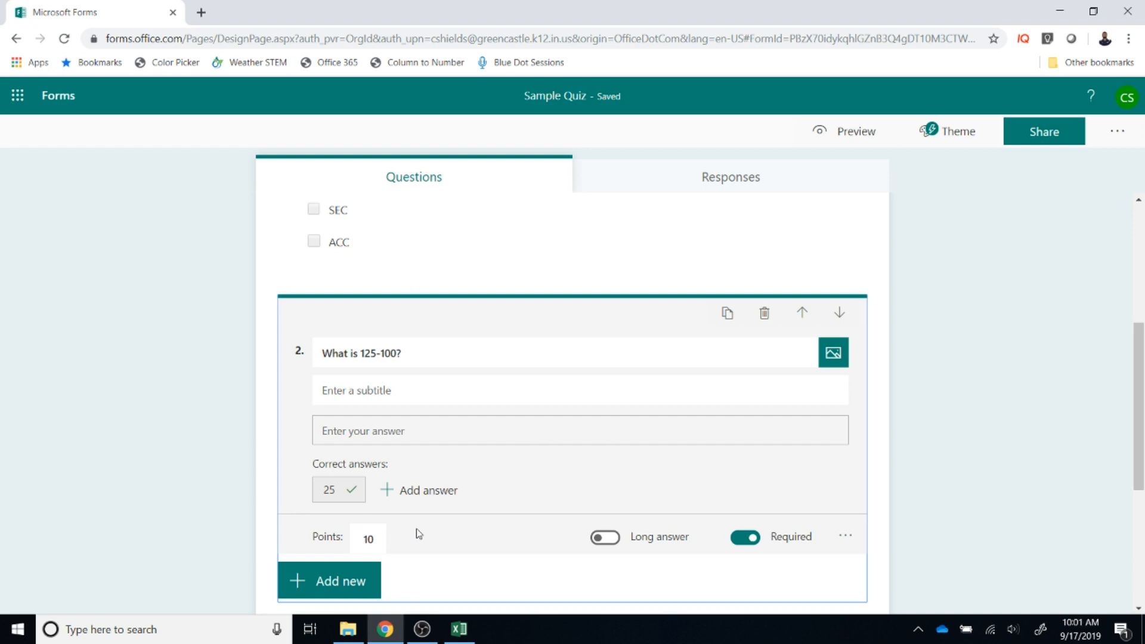
# - Restrict responses to the question "What is 125-100?" to numbers
pyautogui.click(853, 539)
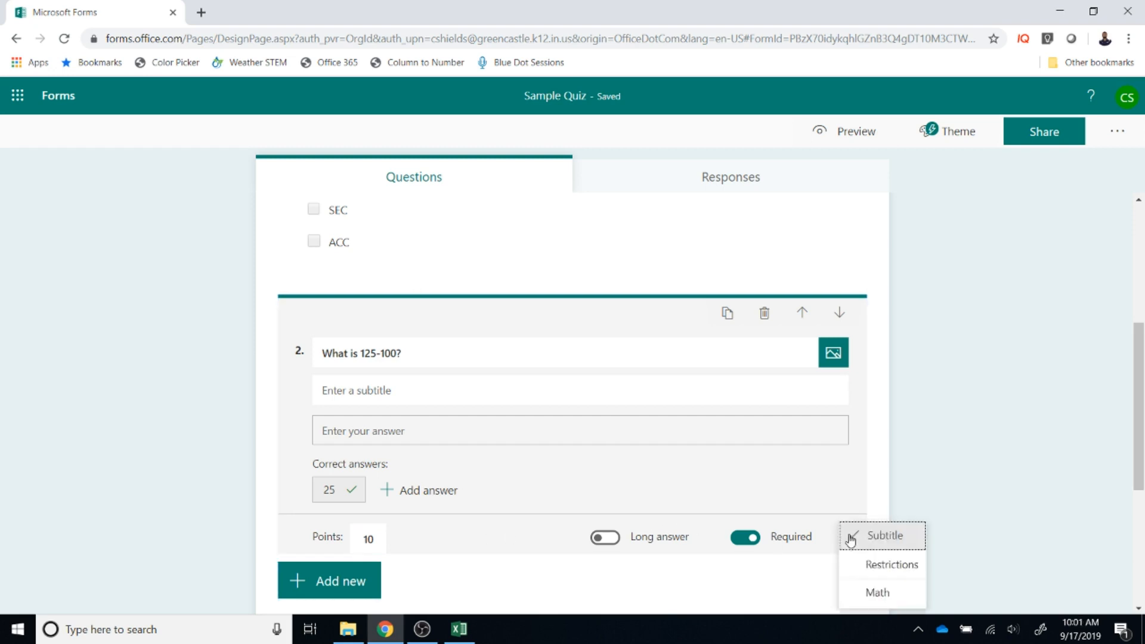
pyautogui.click(864, 563)
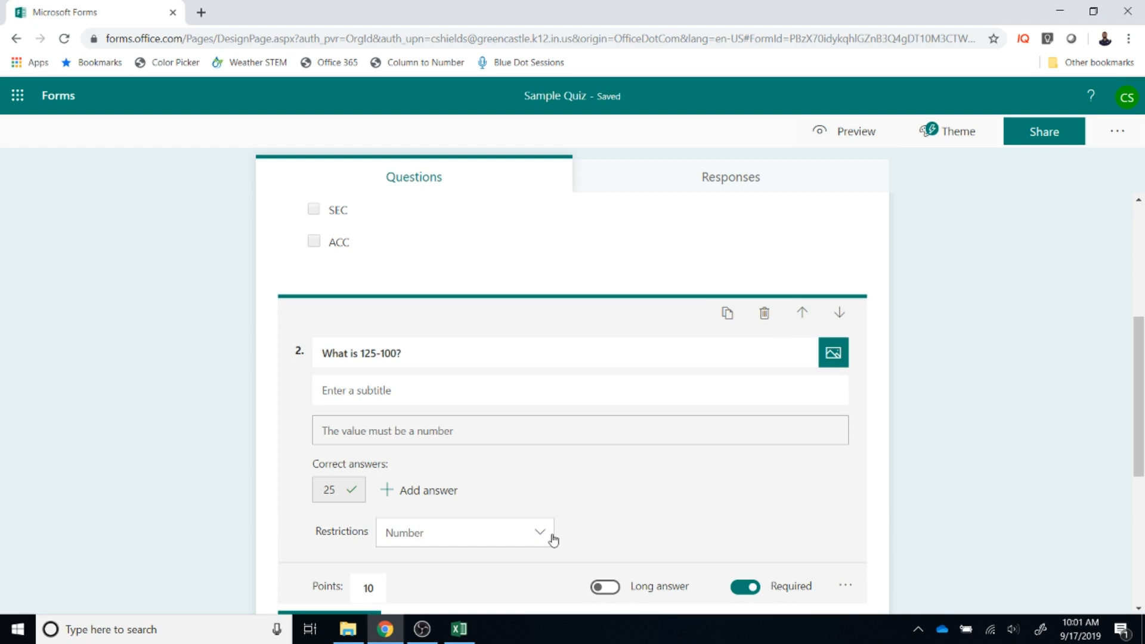
# - Open the question about placing items in order for editing and move "Windows 10 is released" above "iPhone debuts"
pyautogui.scroll(-3, 641, 501)
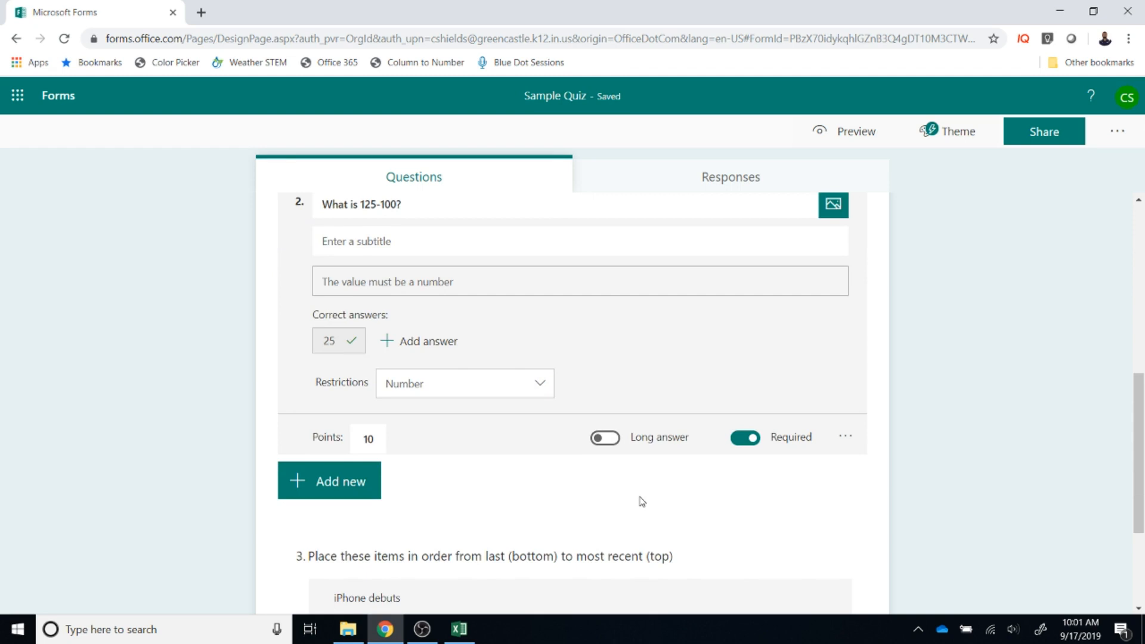
pyautogui.scroll(-3, 642, 501)
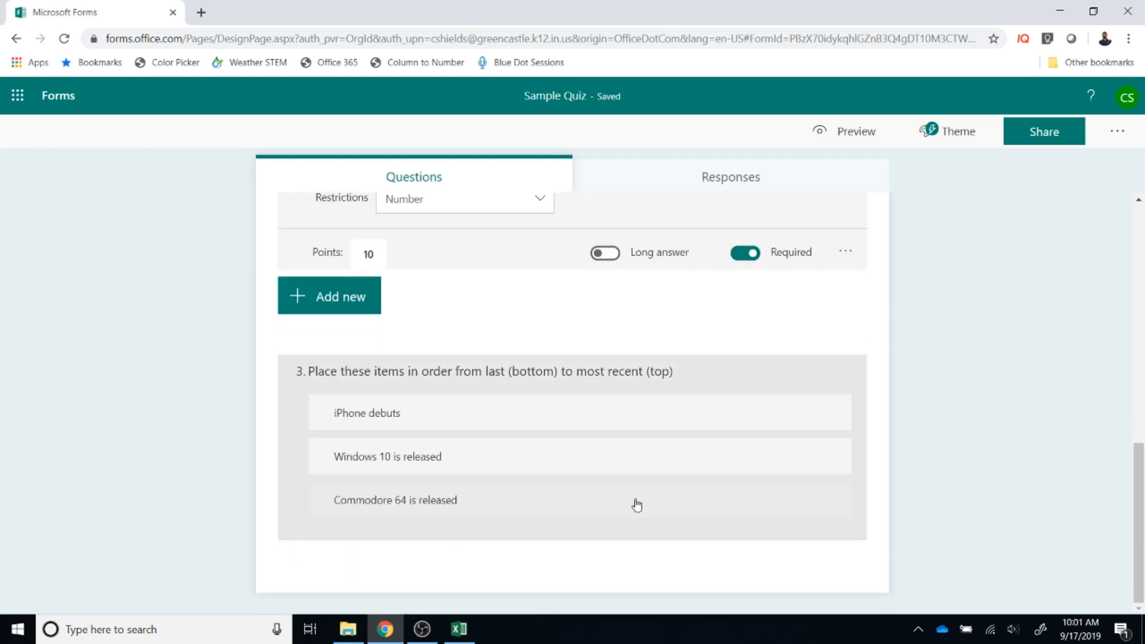
pyautogui.click(644, 519)
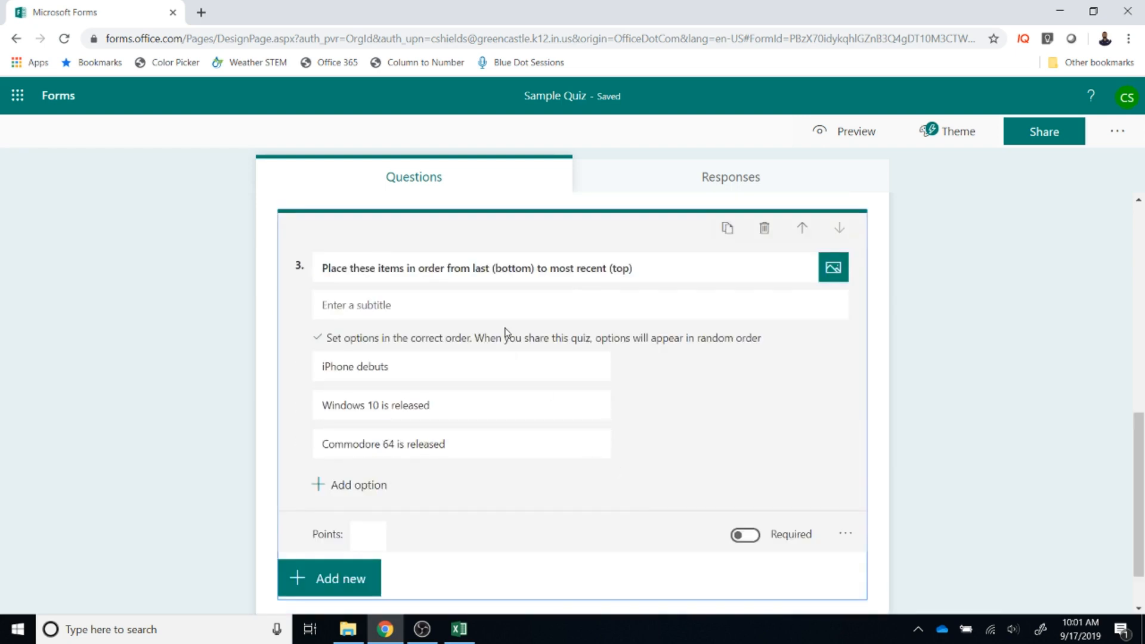
pyautogui.moveTo(600, 399)
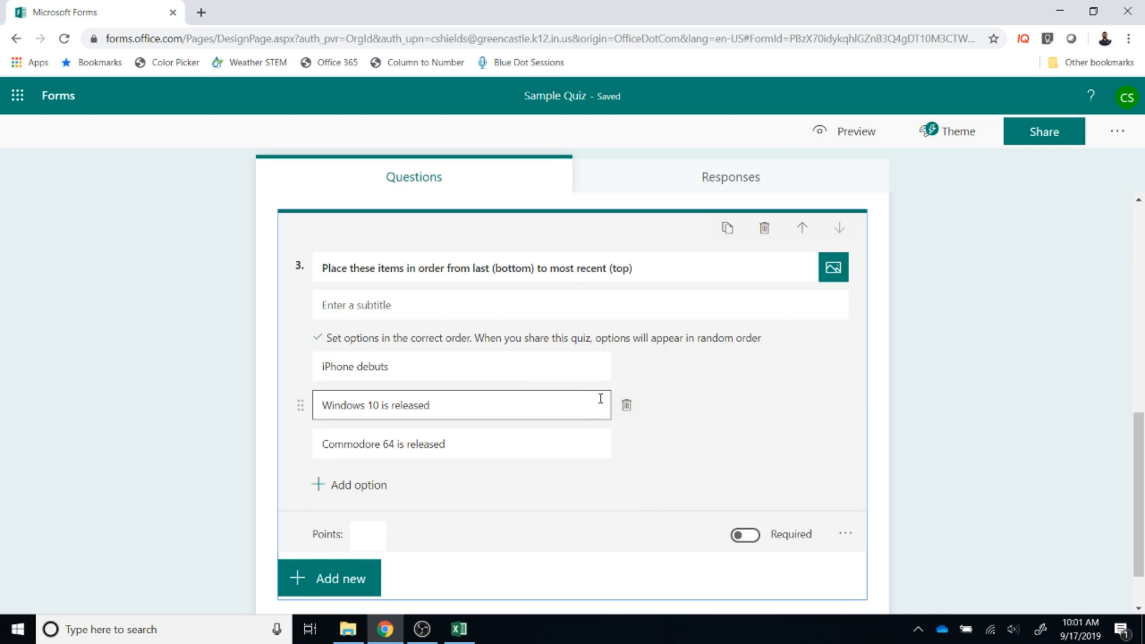
pyautogui.moveTo(297, 411); pyautogui.dragTo(302, 361)
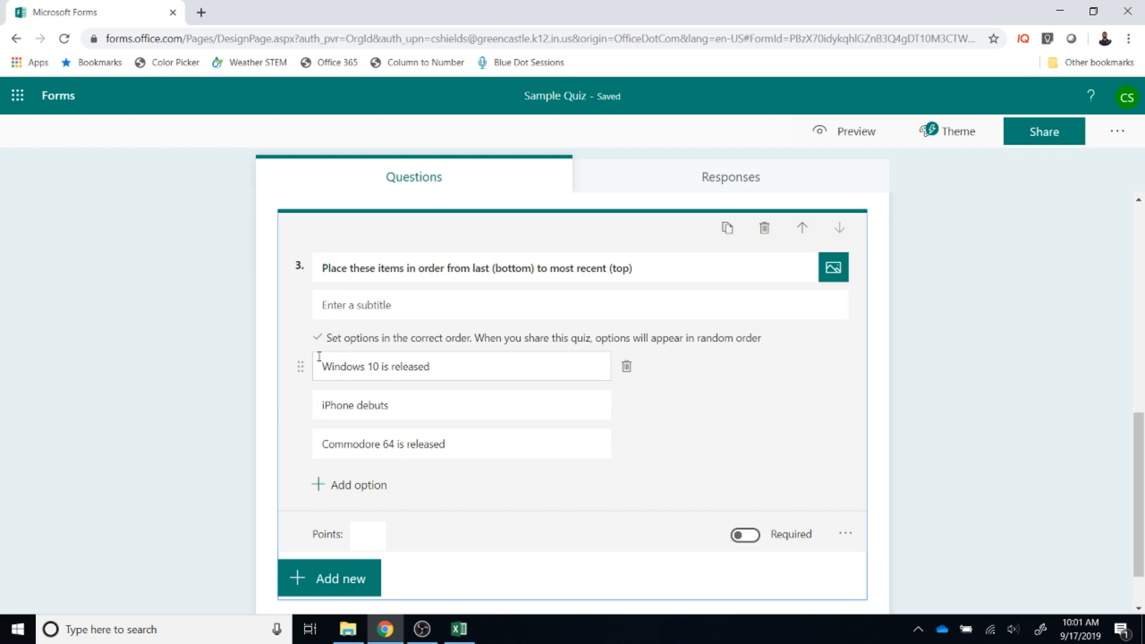
# - Make the item-ordering question required and set its points to 10
pyautogui.click(743, 540)
pyautogui.click(361, 542)
pyautogui.write('10')
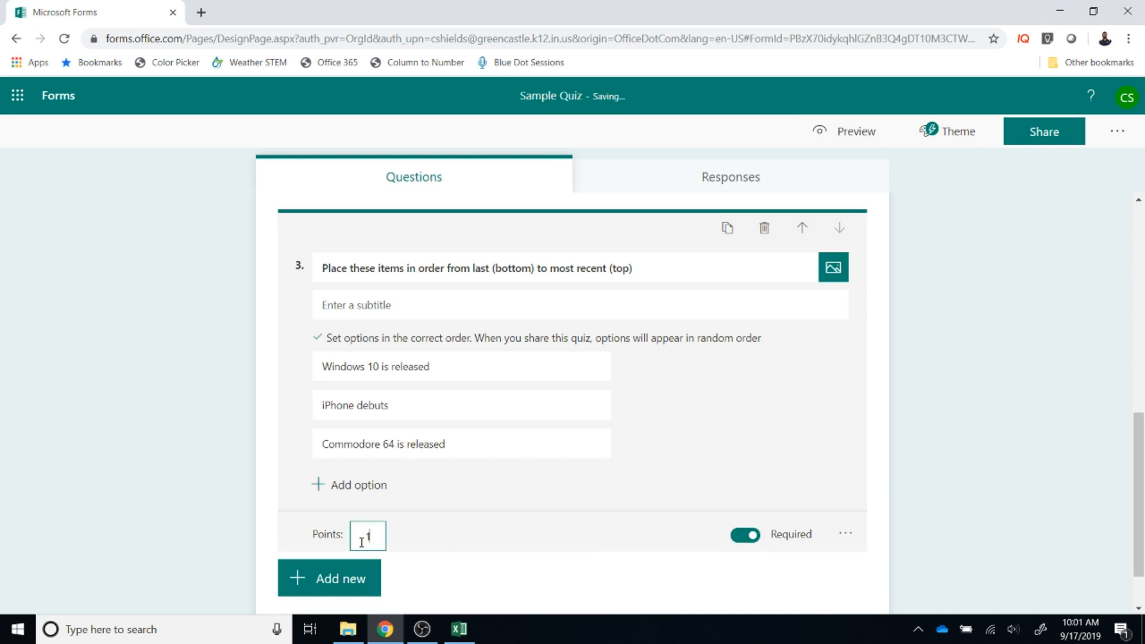
# - Check the item-ordering question's additional options and look through the question types offered for a new question
pyautogui.click(846, 534)
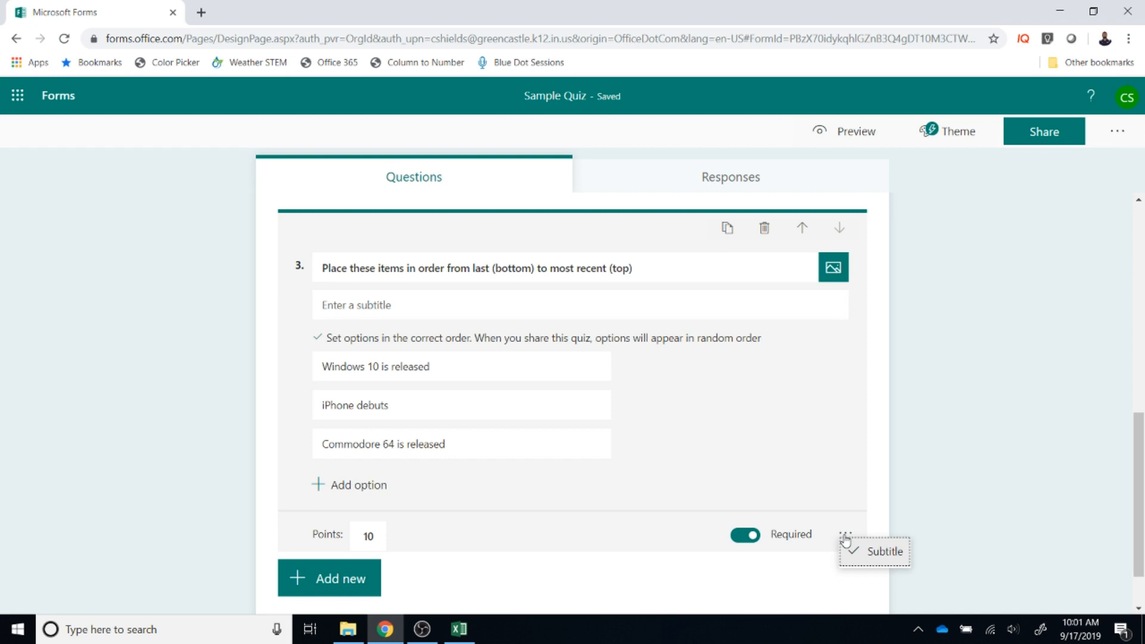
pyautogui.scroll(-2, 691, 582)
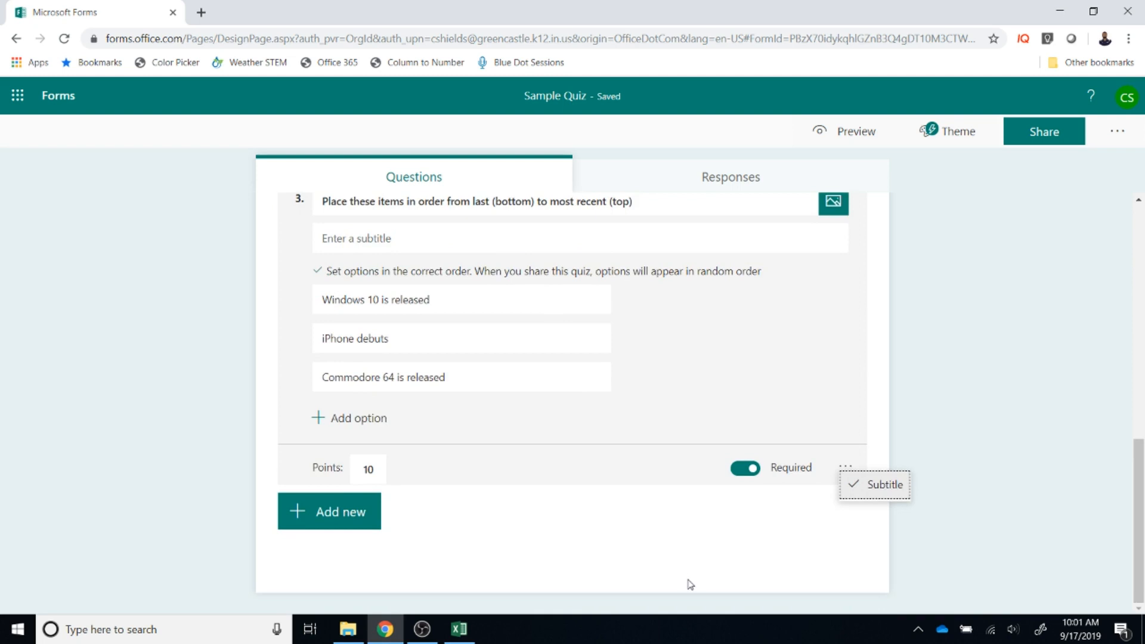
pyautogui.click(690, 584)
pyautogui.click(373, 551)
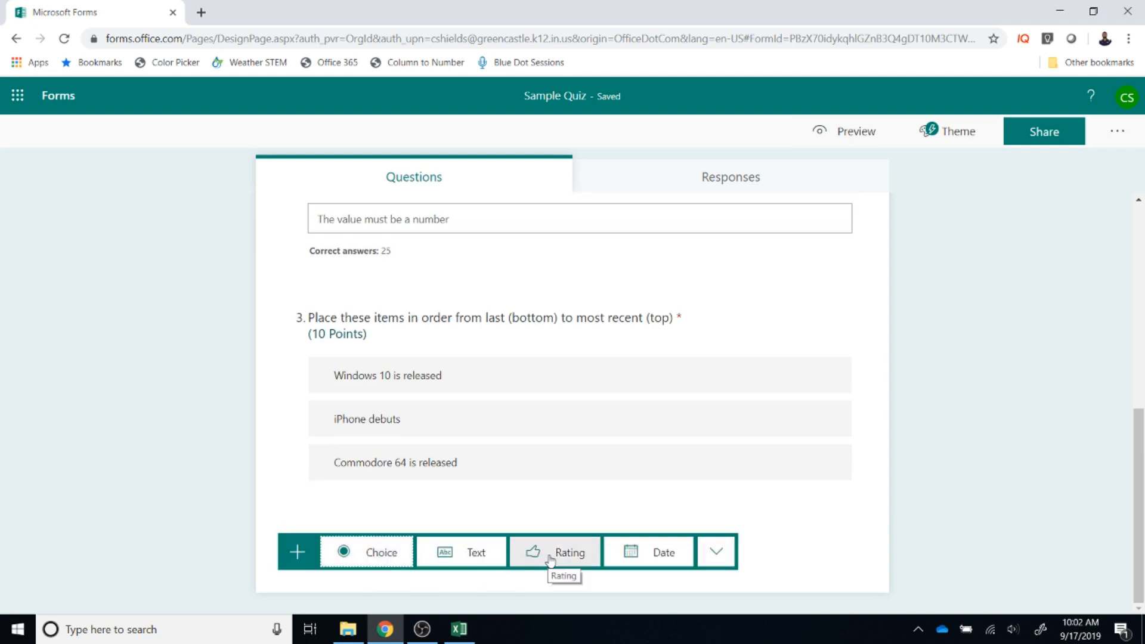
pyautogui.click(729, 555)
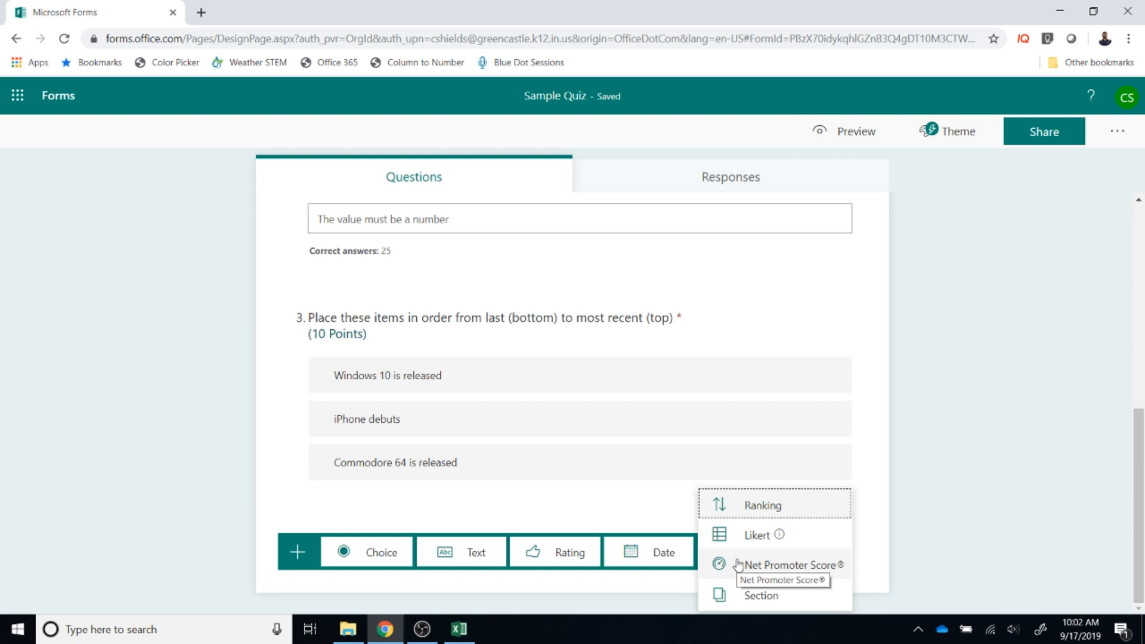
# - Preview the quiz as a respondent, look through all its questions, and return to the editor
pyautogui.click(855, 140)
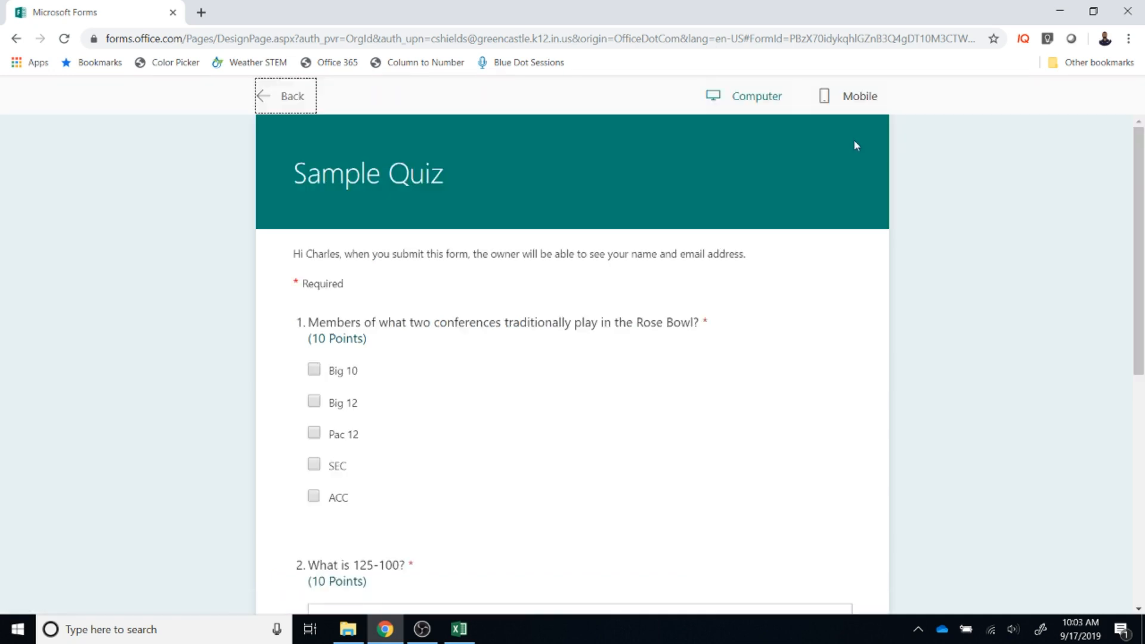
pyautogui.scroll(-8, 857, 149)
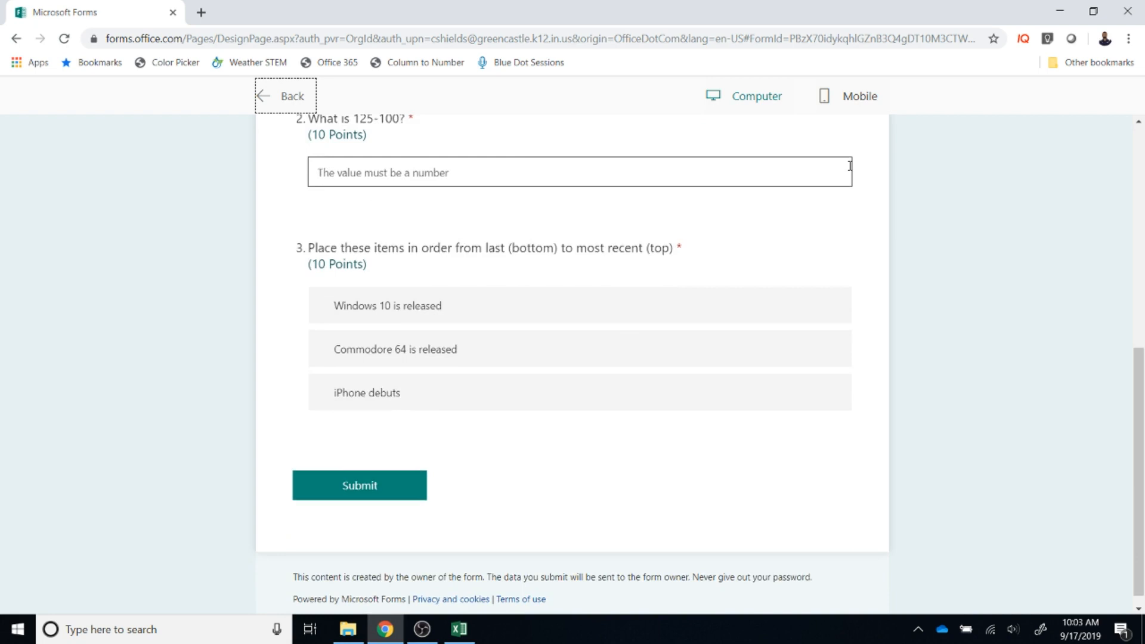
pyautogui.scroll(8, 850, 166)
pyautogui.click(263, 98)
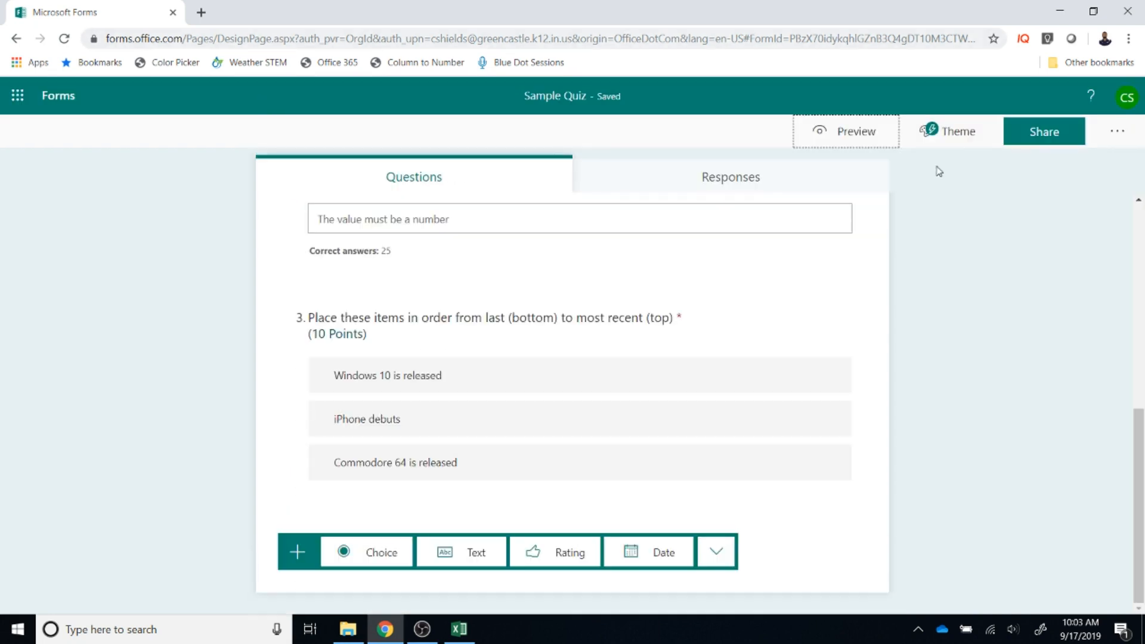
# - View the quiz's options for sharing and collecting responses, and open its responses summary
pyautogui.click(1047, 141)
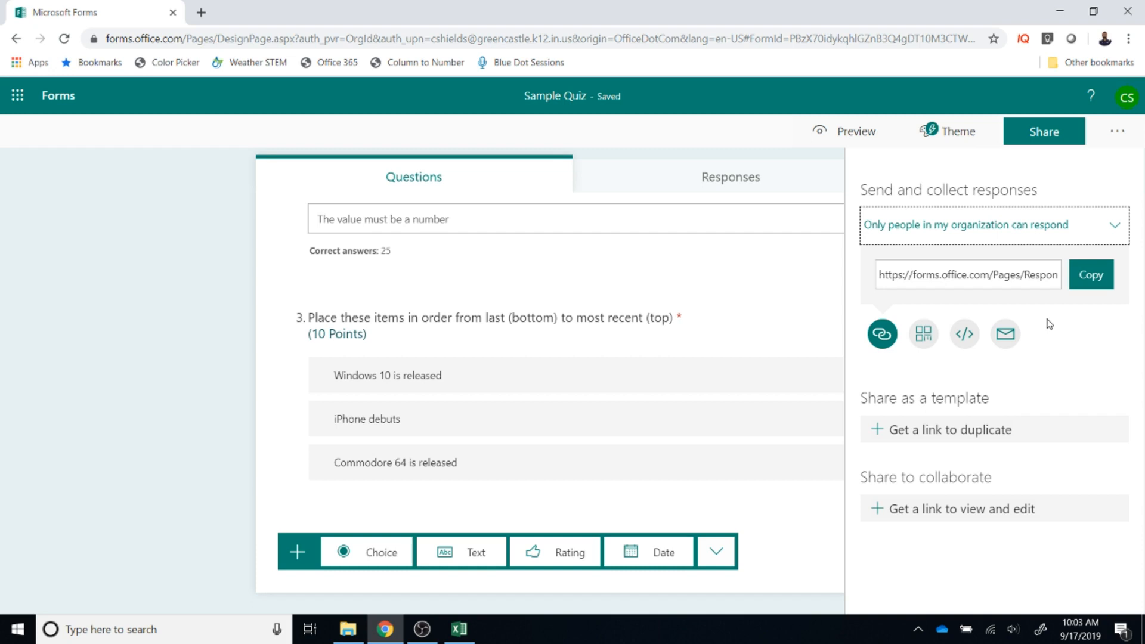
pyautogui.click(770, 188)
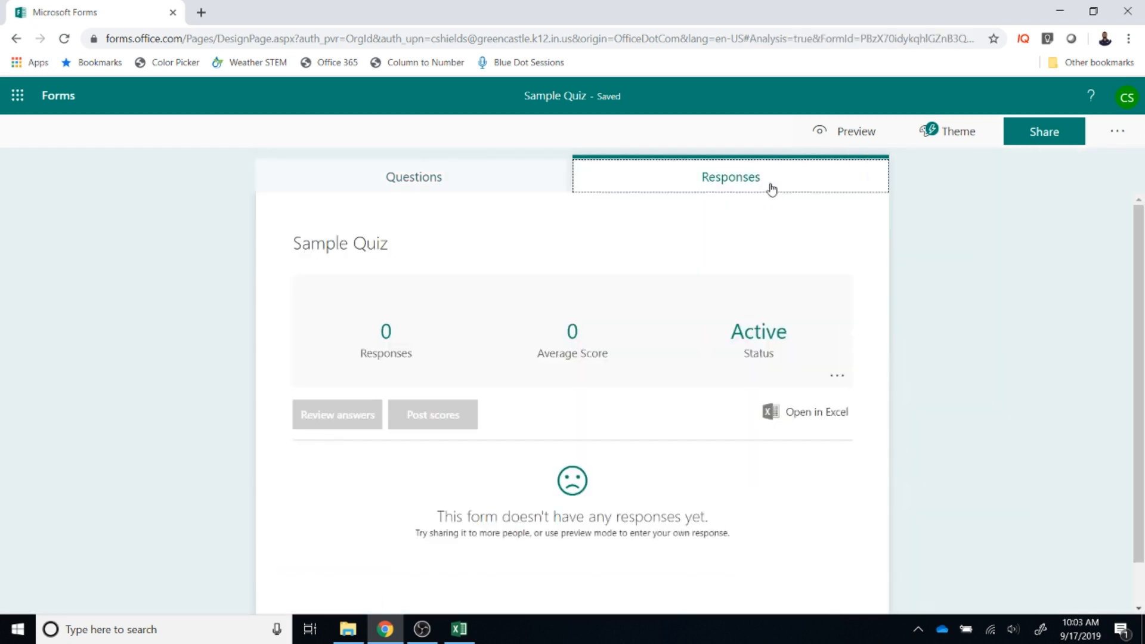